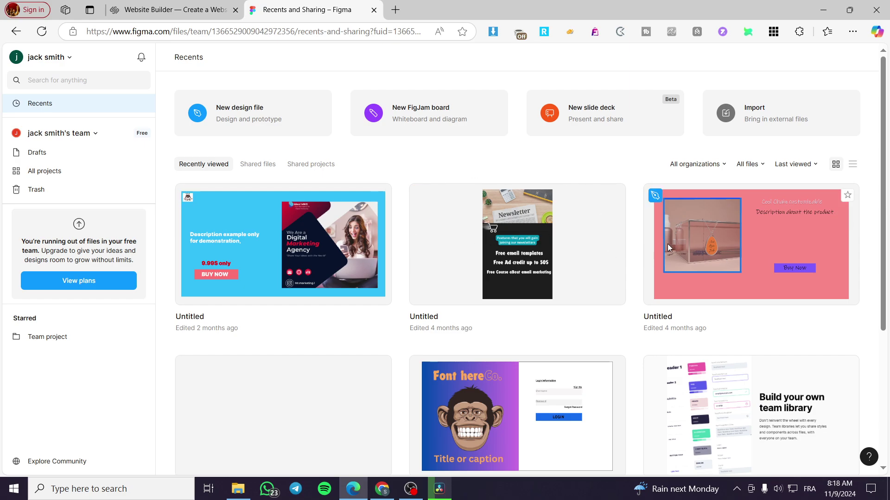
Leave Figma's Recents grid and bring the Squarespace website builder tab to the front.
left_click(217, 17)
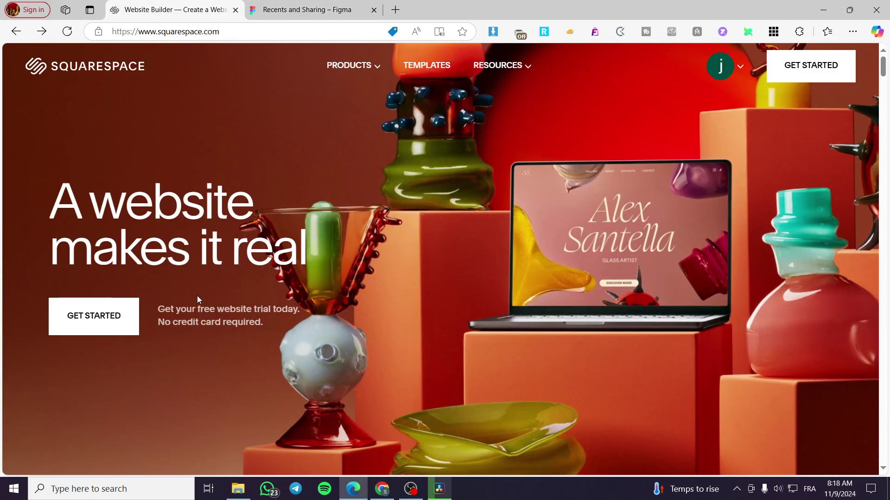
left_click(310, 9)
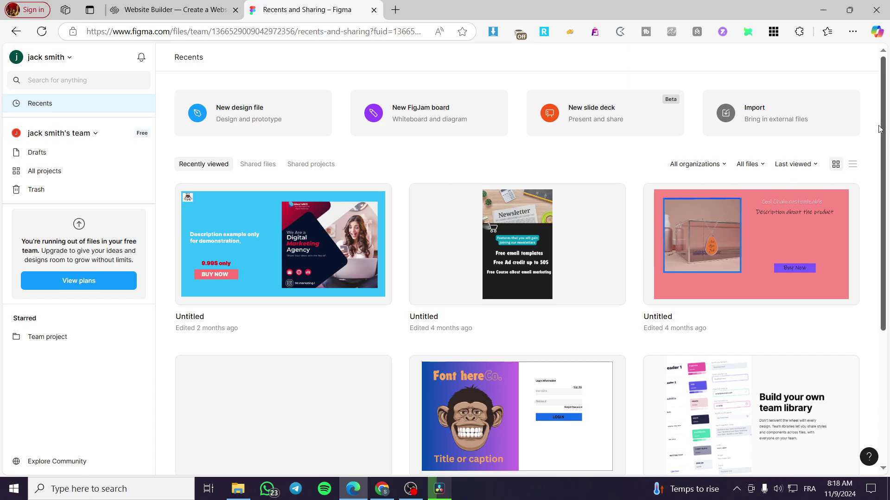
mouse_move(283, 243)
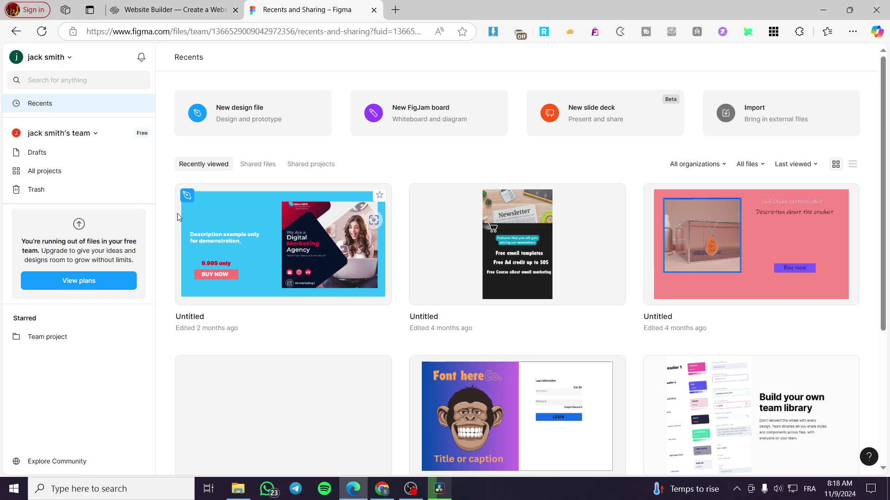
scroll(352, 285, "down", 2)
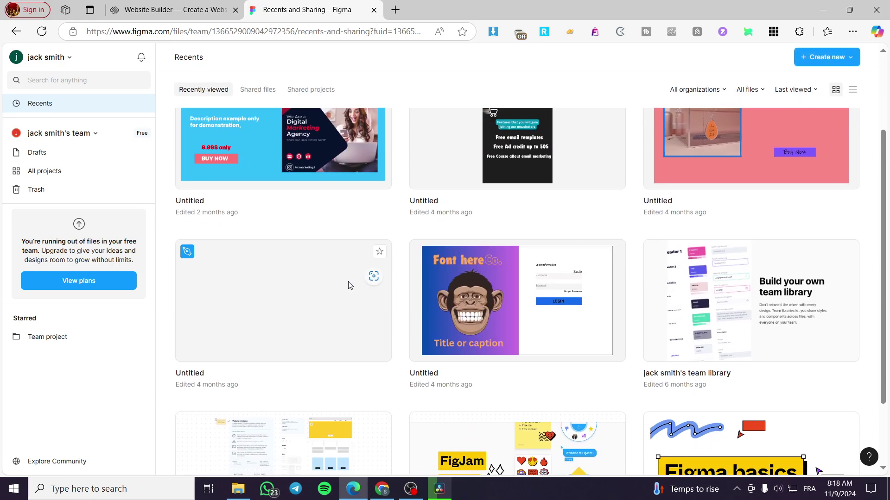
scroll(349, 284, "down", 2)
scroll(348, 284, "up", 5)
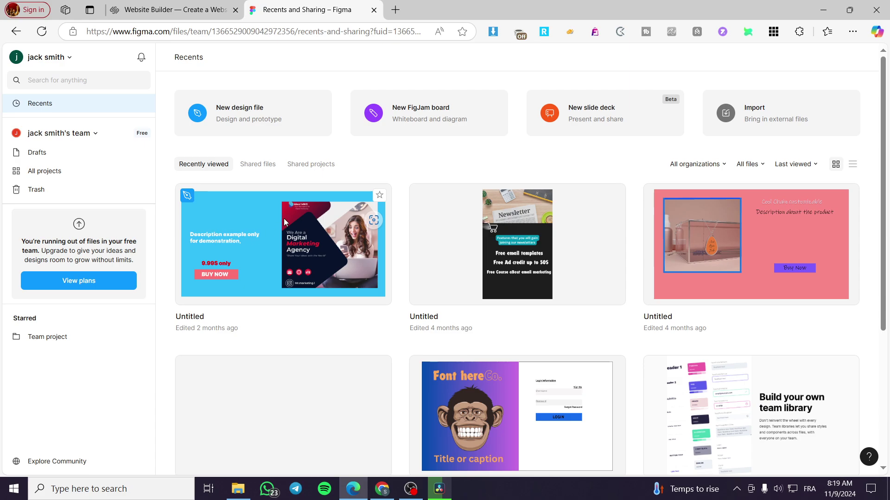
key("ctrl+Tab")
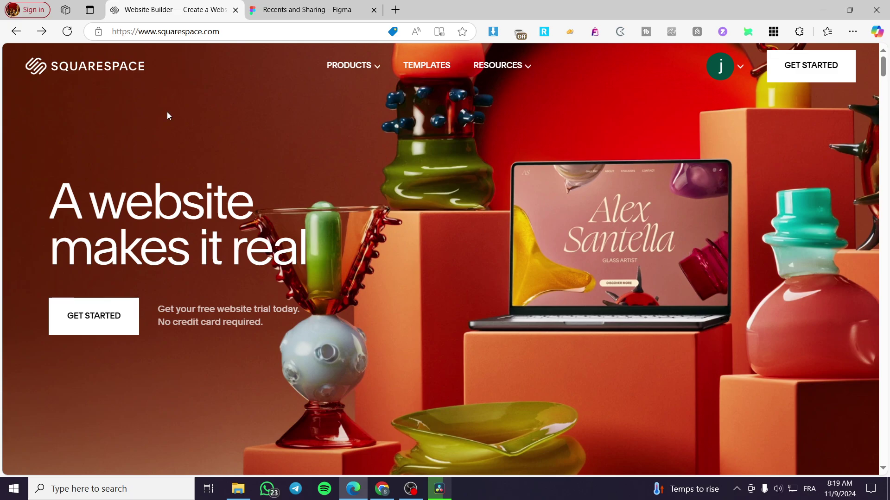
Open the Jack Designs site from the Squarespace Account Dashboard.
left_click(740, 65)
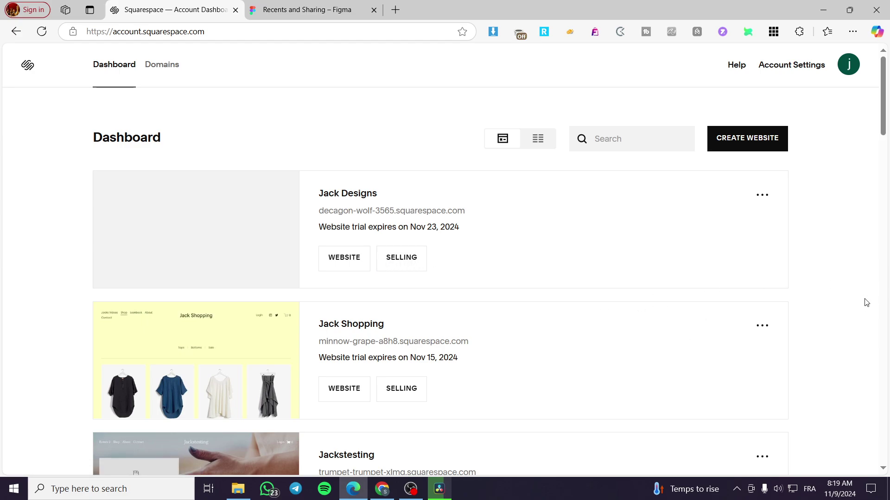
scroll(427, 333, "down", 3)
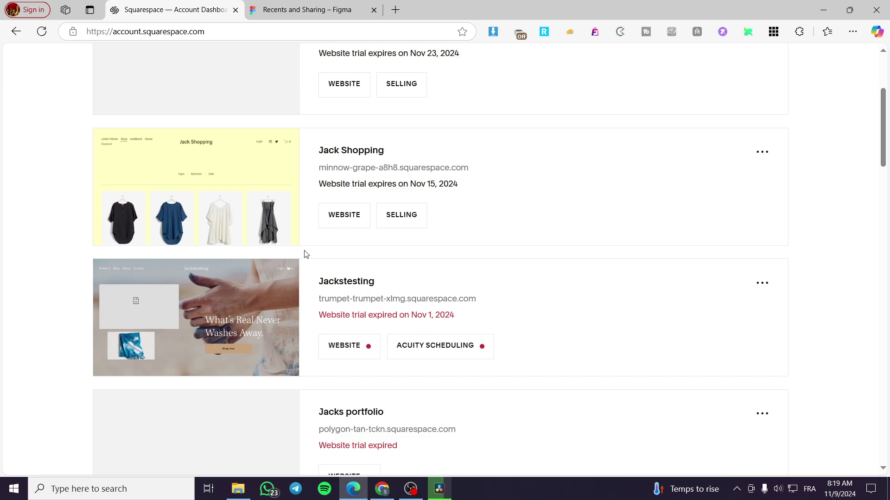
scroll(218, 228, "up", 3)
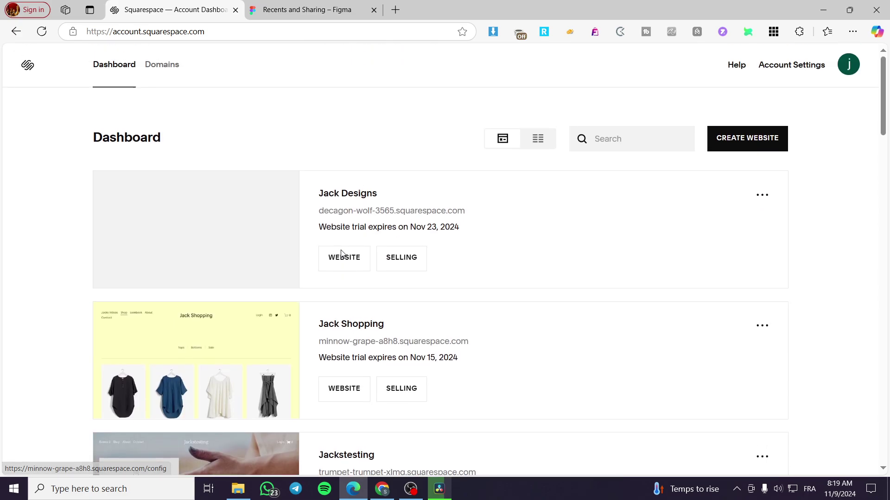
left_click(349, 198)
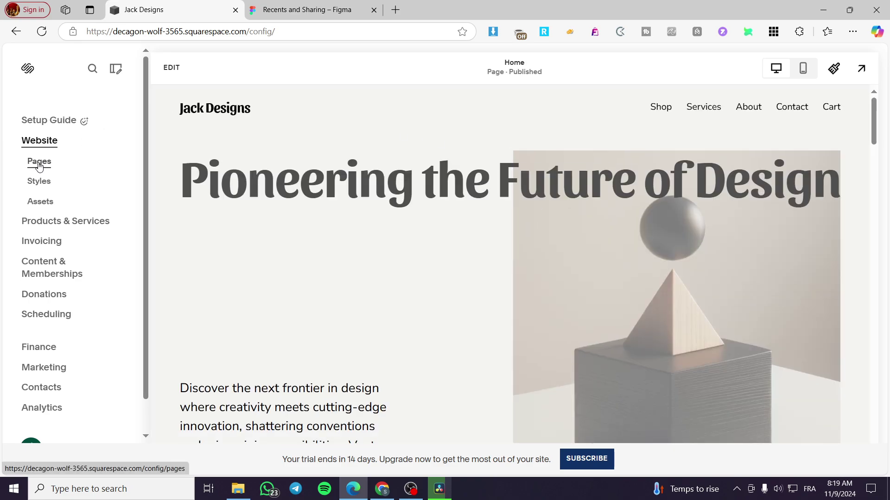
scroll(499, 218, "down", 2)
scroll(499, 218, "down", 4)
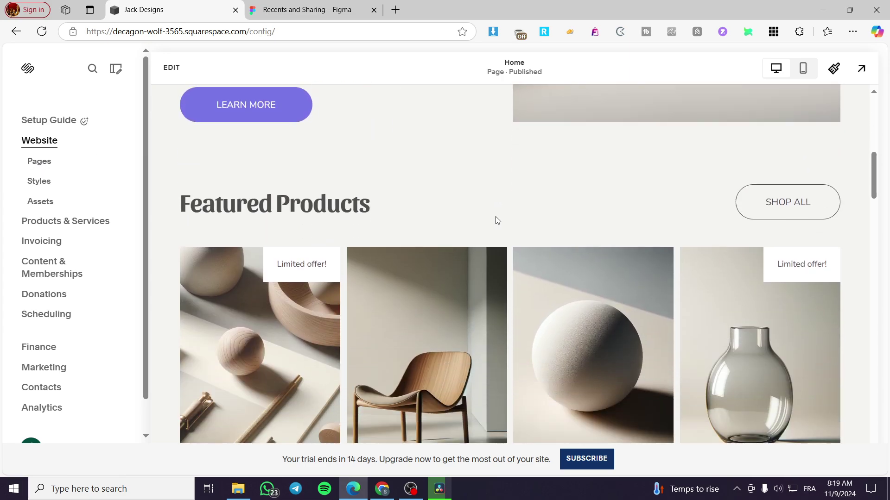
scroll(496, 220, "down", 1)
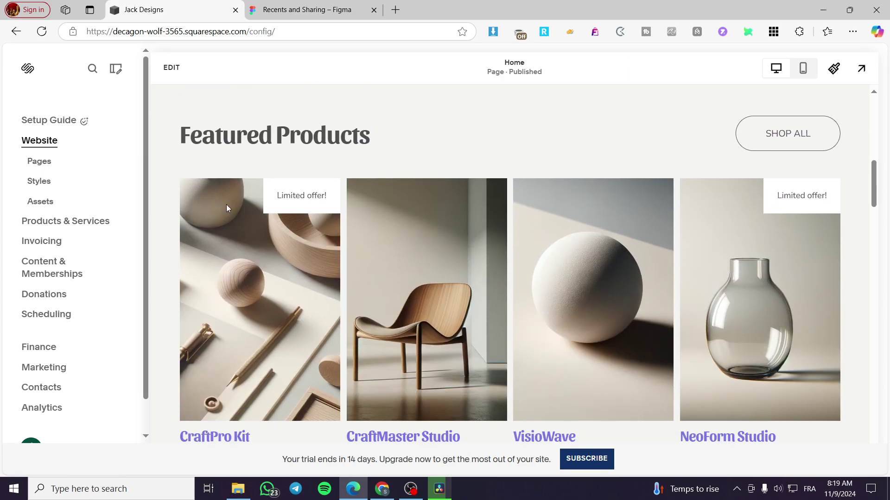
Open the About page for editing from the Pages list.
left_click(39, 160)
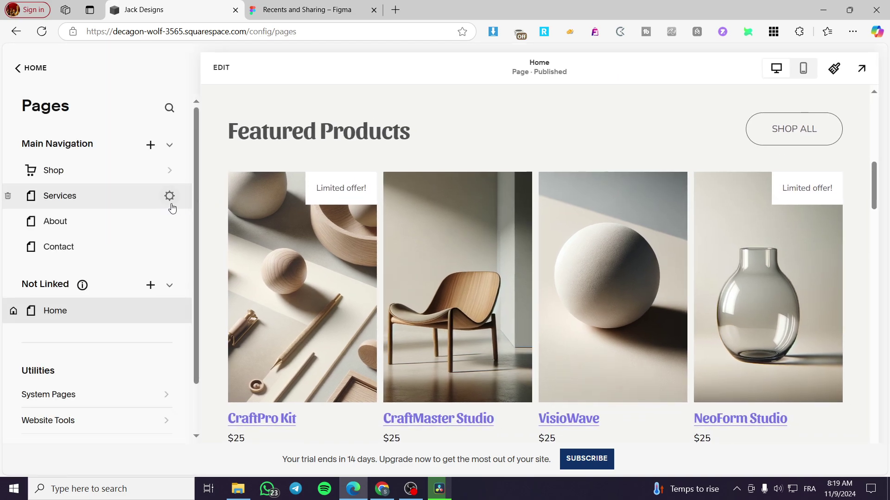
scroll(465, 248, "up", 2)
scroll(466, 249, "up", 5)
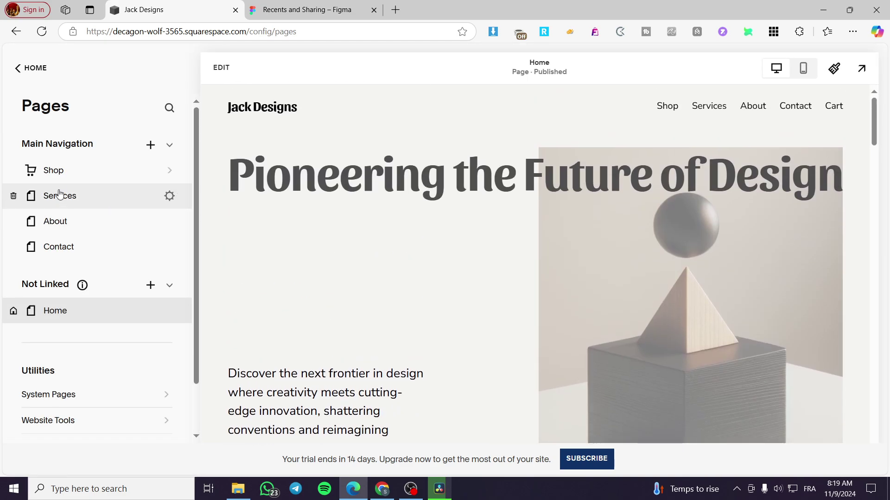
left_click(66, 222)
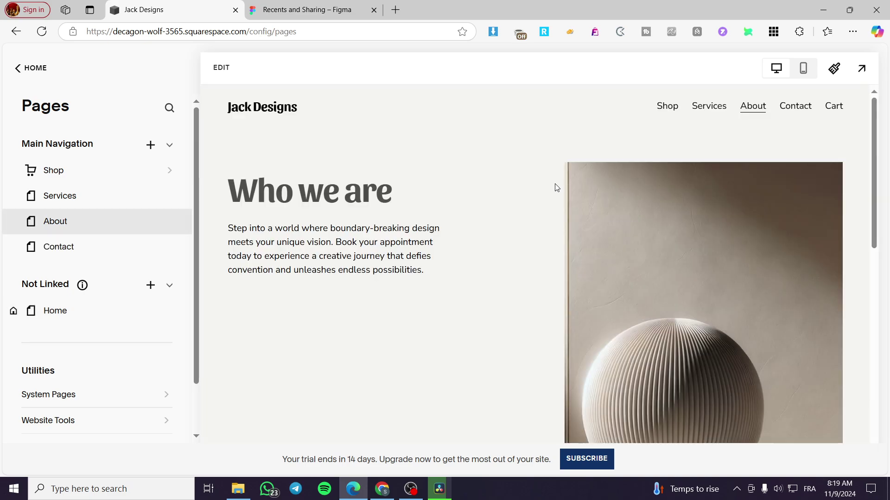
scroll(537, 193, "down", 7)
scroll(537, 195, "up", 3)
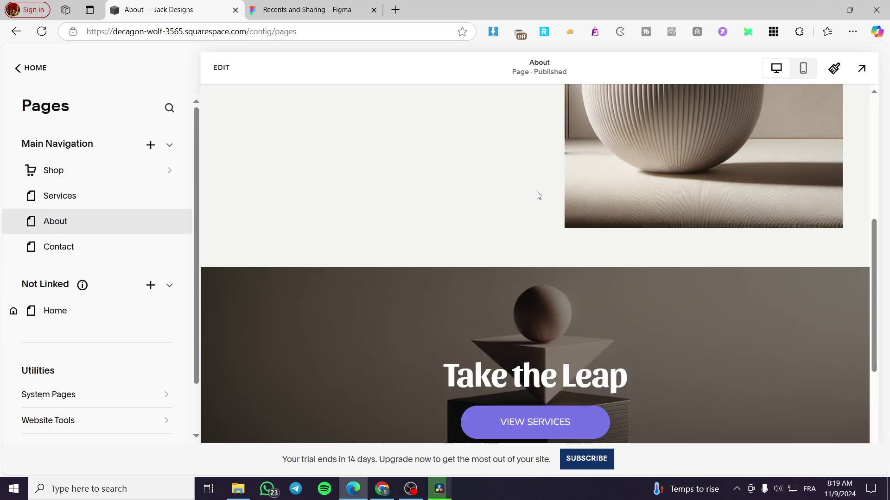
left_click(222, 68)
scroll(465, 237, "down", 3)
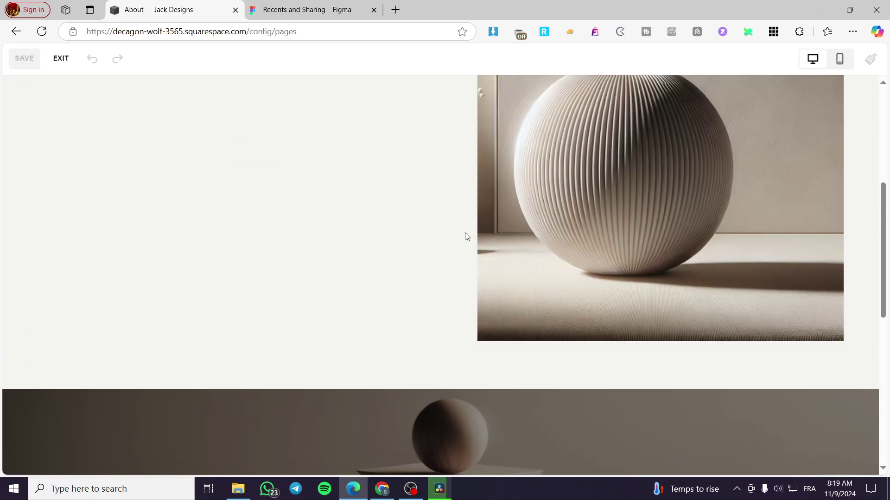
scroll(467, 264, "down", 2)
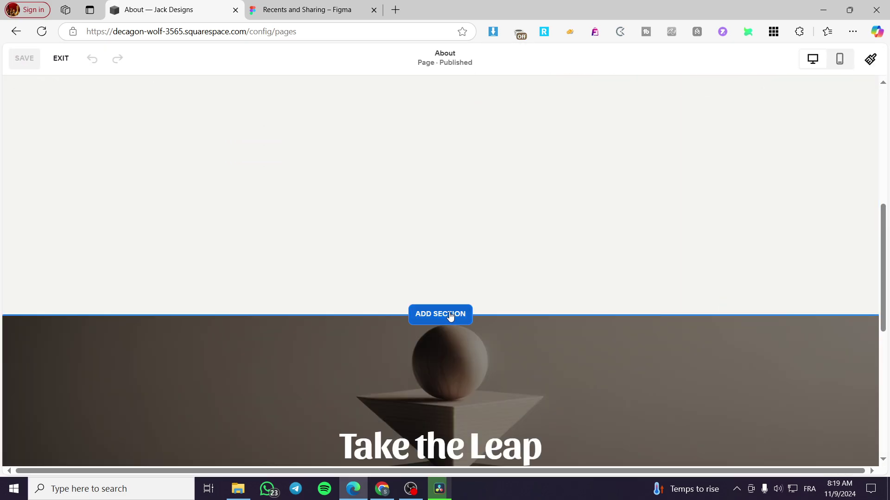
Add a blank section above Take the Leap, then go back to Figma.
left_click(450, 317)
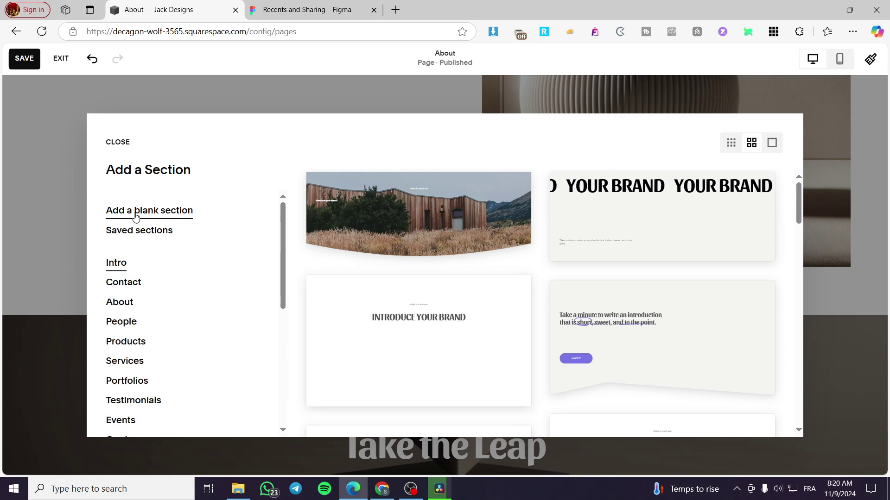
left_click(135, 217)
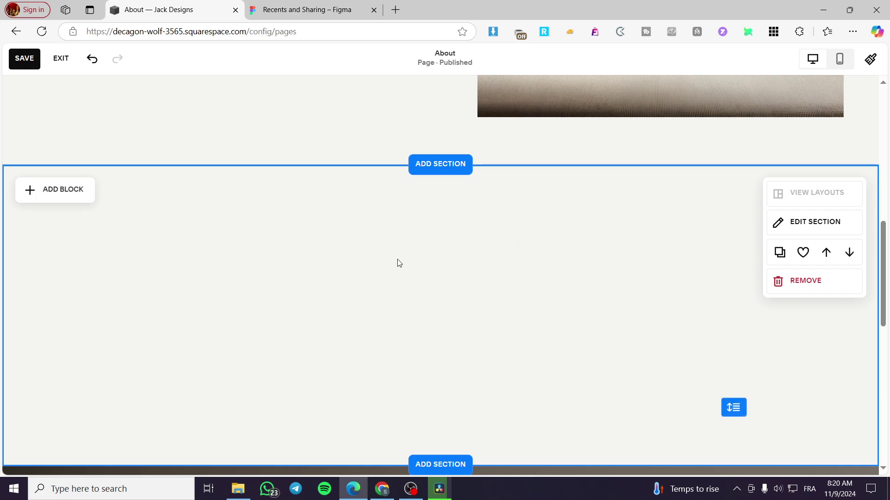
left_click(313, 10)
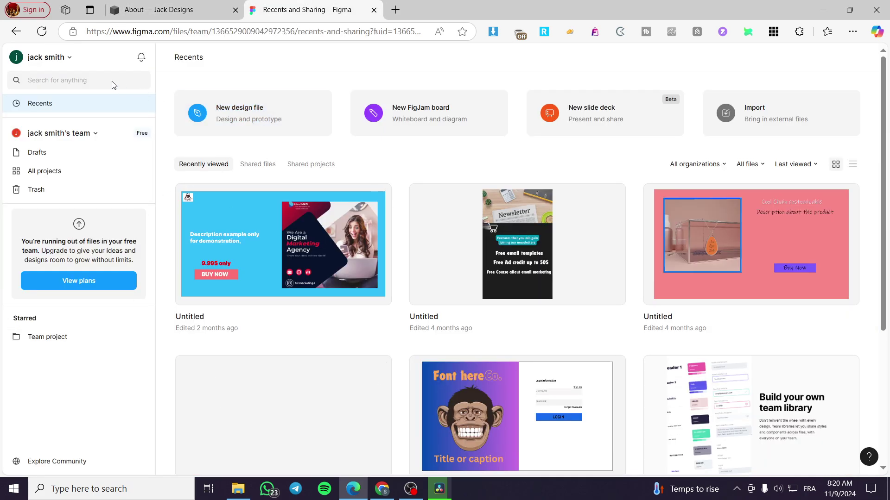
mouse_move(751, 413)
scroll(746, 367, "down", 3)
scroll(534, 344, "up", 2)
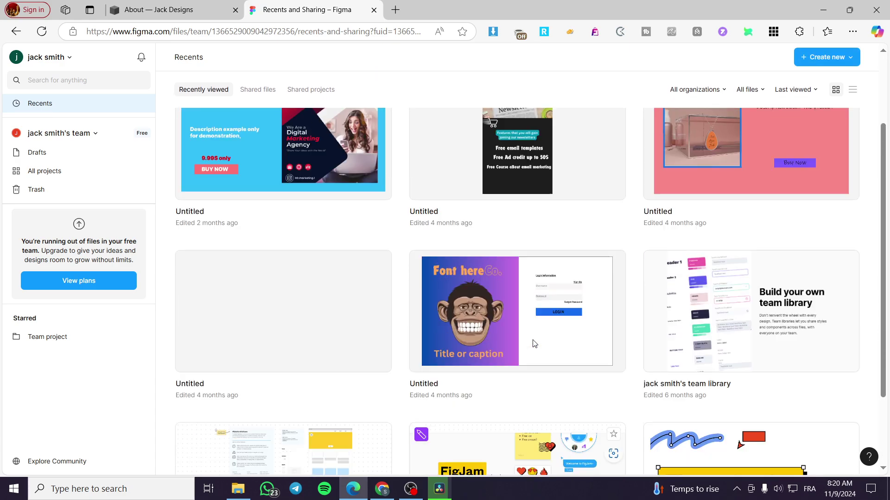
scroll(534, 343, "up", 2)
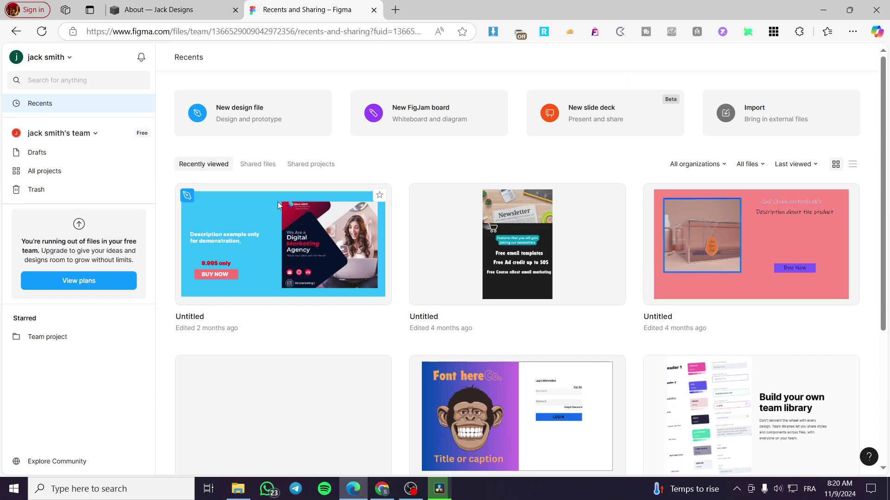
scroll(441, 252, "down", 3)
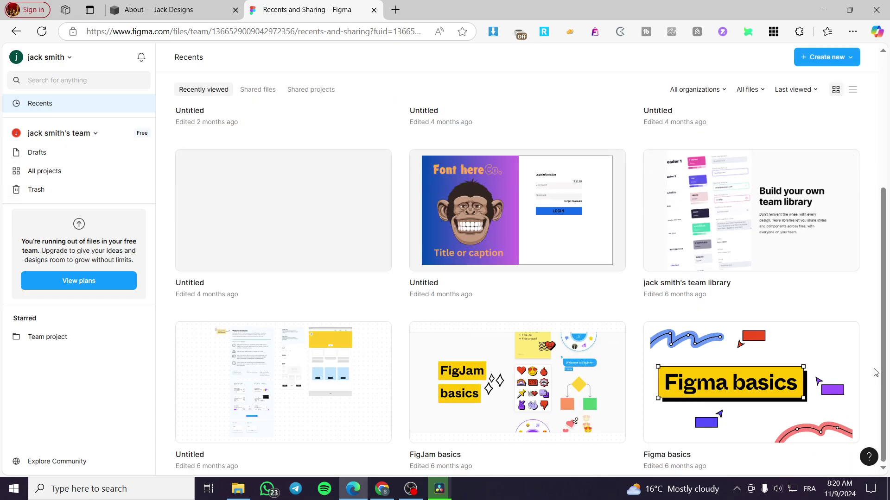
Open the Untitled Figma file with the monkey illustration and login form.
mouse_move(516, 415)
mouse_move(518, 209)
left_click(553, 193)
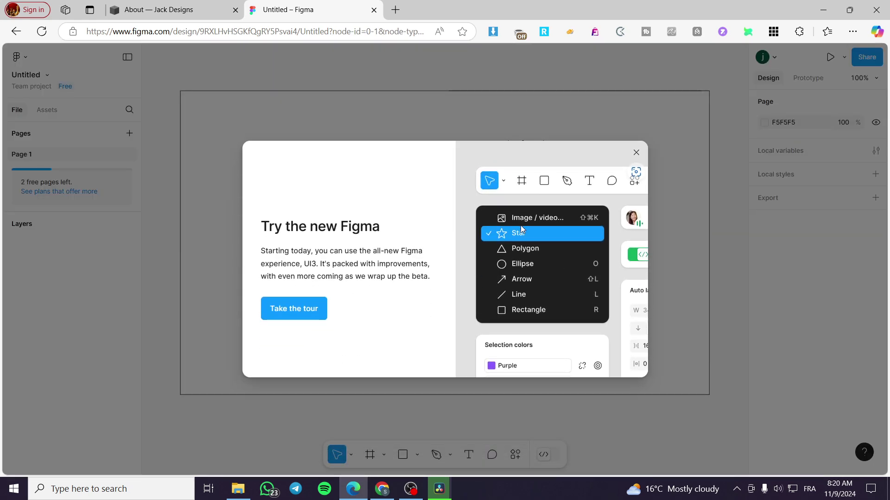
Set the LOGIN button label to Inter Medium instead of Bold.
left_click(636, 151)
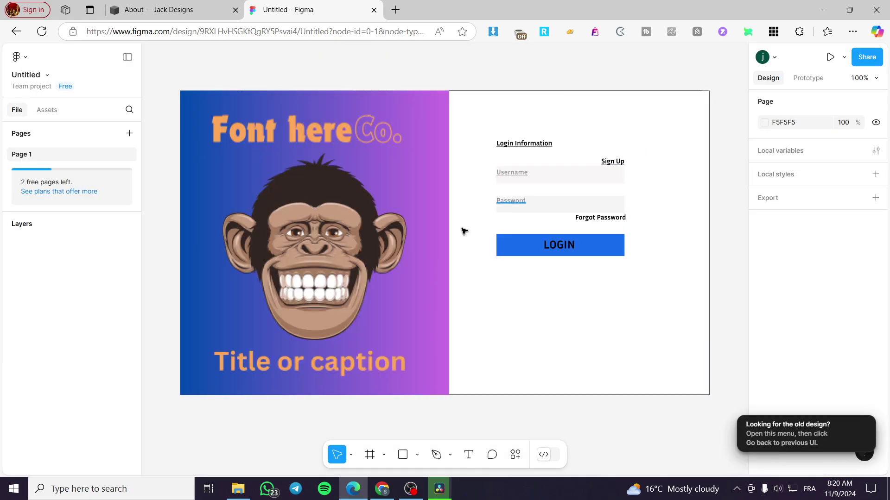
left_click(567, 246)
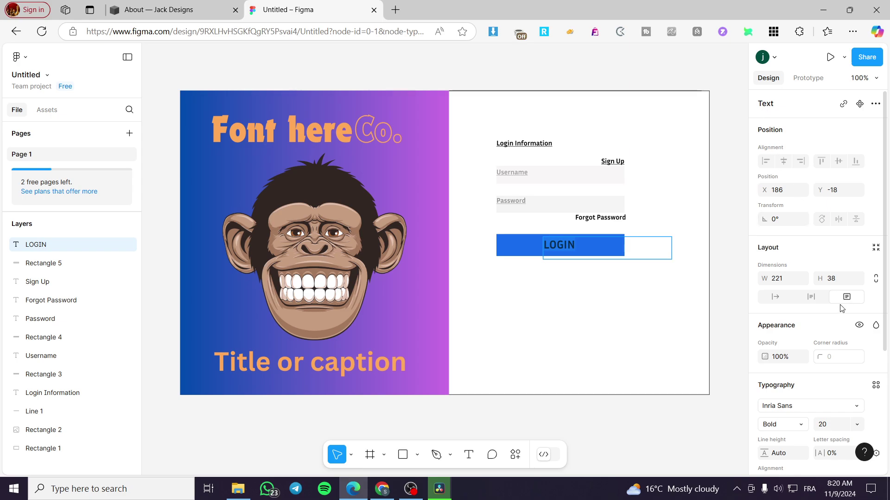
scroll(833, 333, "down", 1)
scroll(834, 333, "down", 1)
left_click(822, 347)
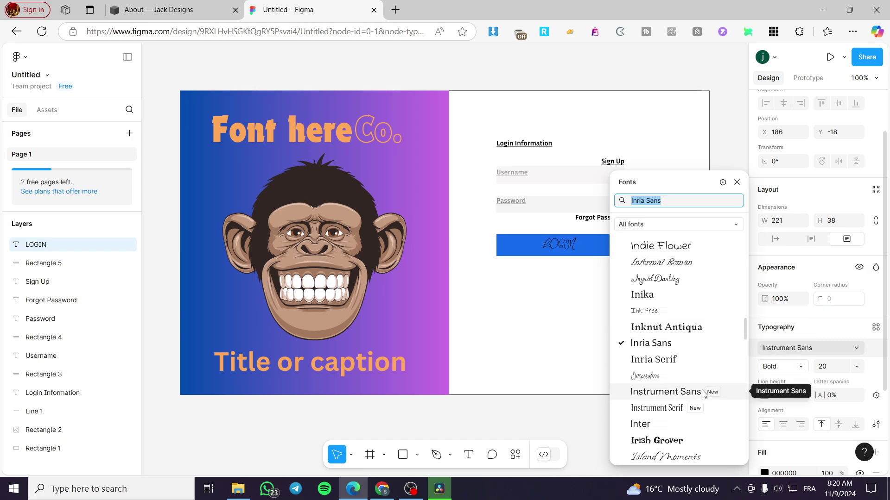
left_click(704, 424)
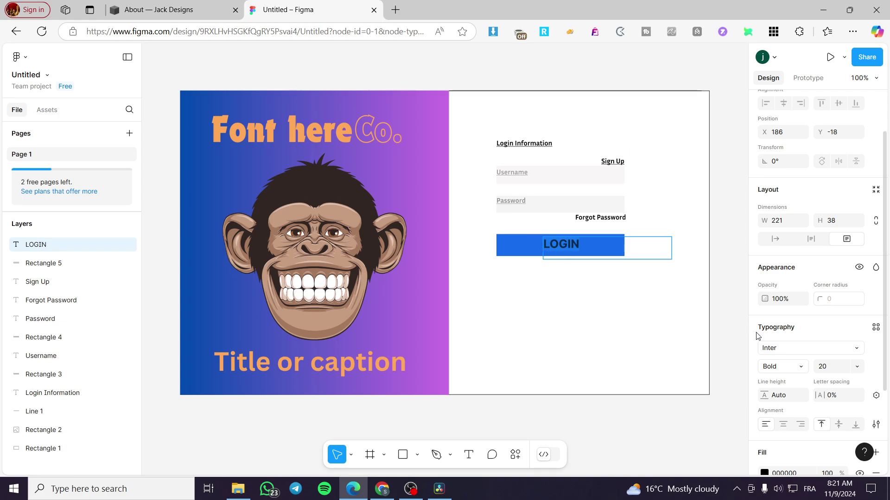
scroll(800, 332, "down", 2)
left_click(796, 308)
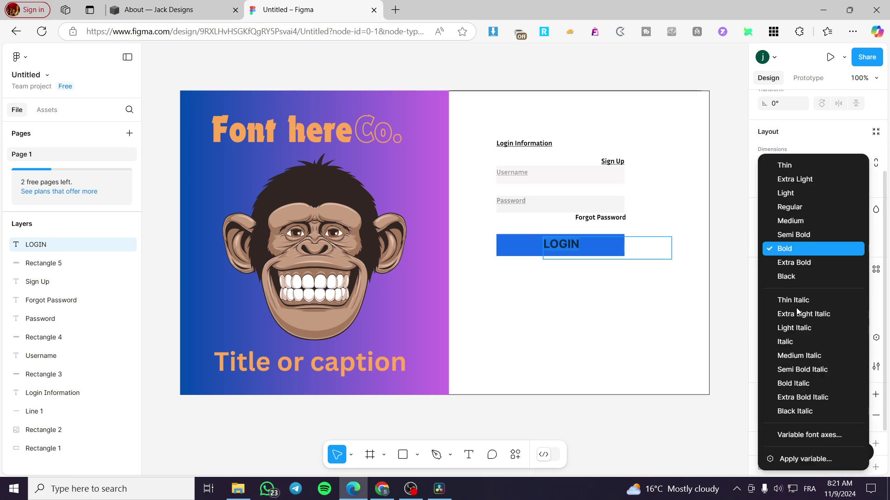
left_click(810, 217)
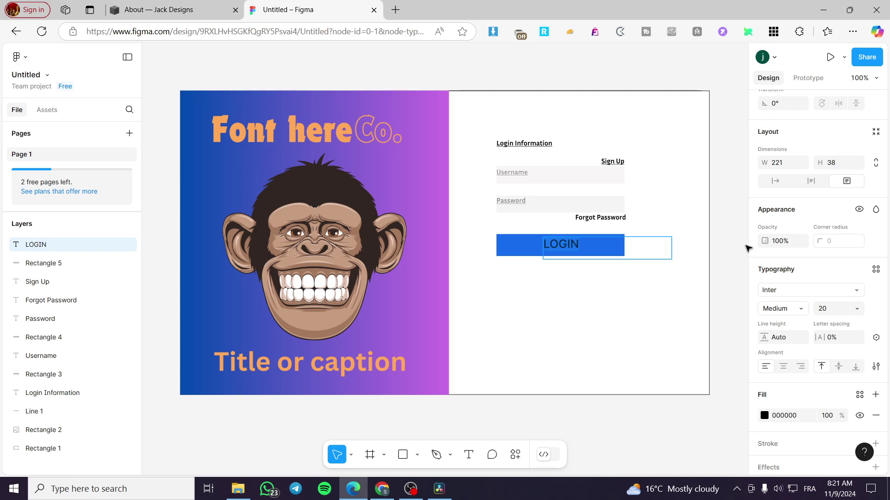
Replace Rectangle 2's image fill with the uploaded photo of a woman in a teddy coat.
left_click(563, 282)
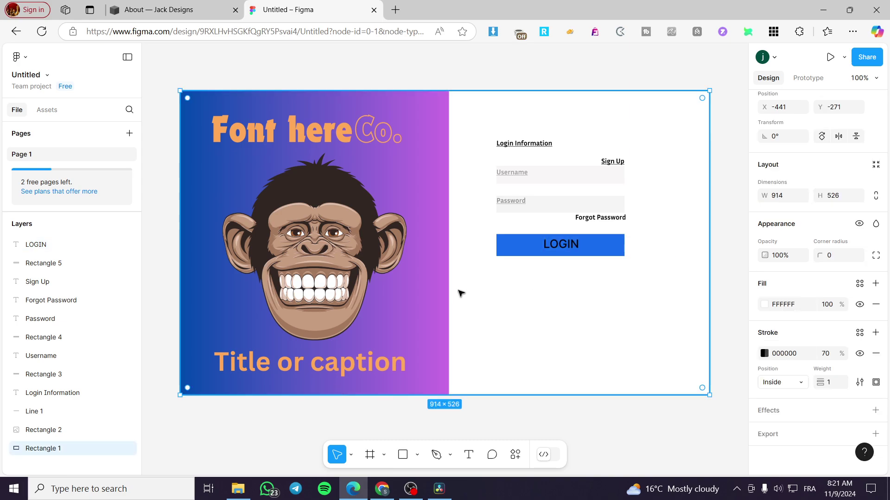
left_click(324, 245)
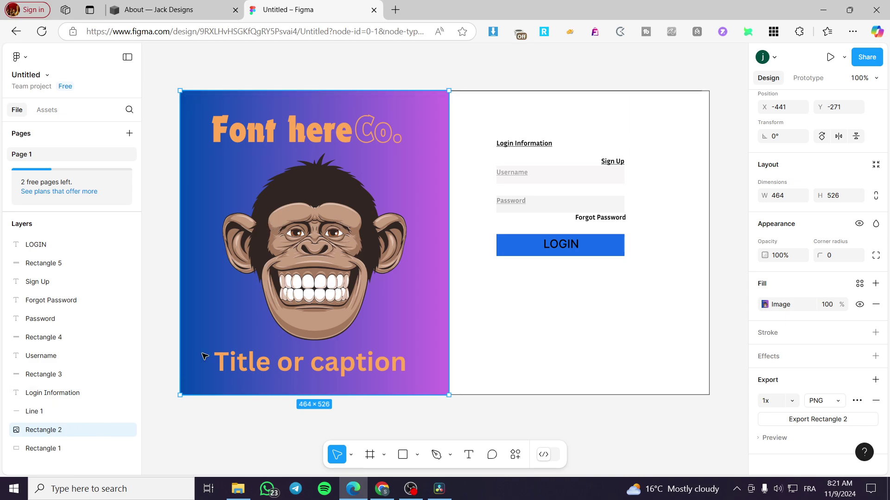
double_click(264, 332)
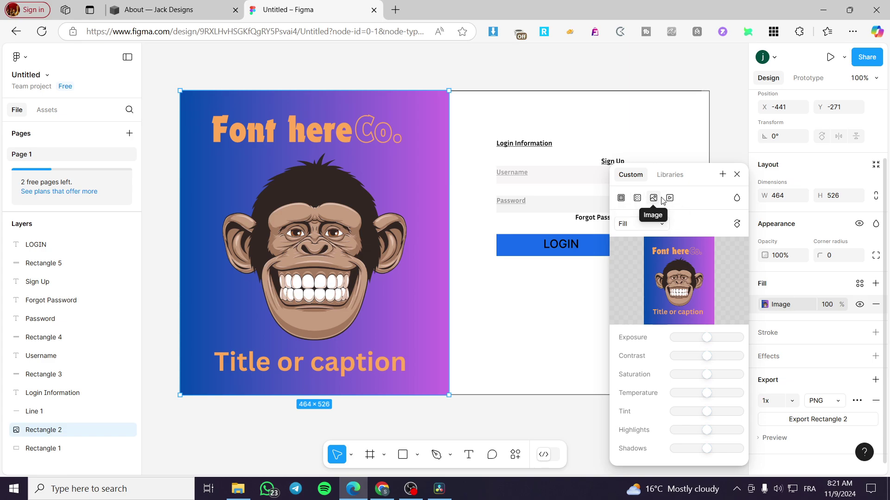
left_click(683, 282)
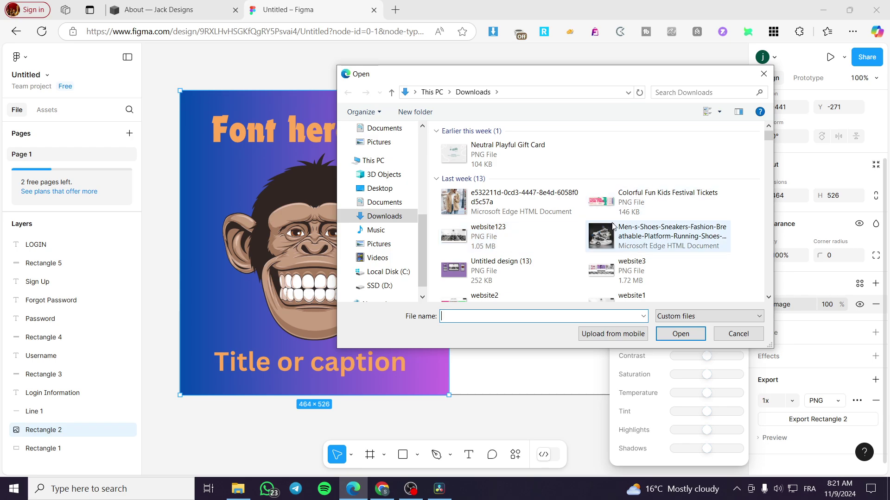
left_click(507, 209)
left_click(671, 334)
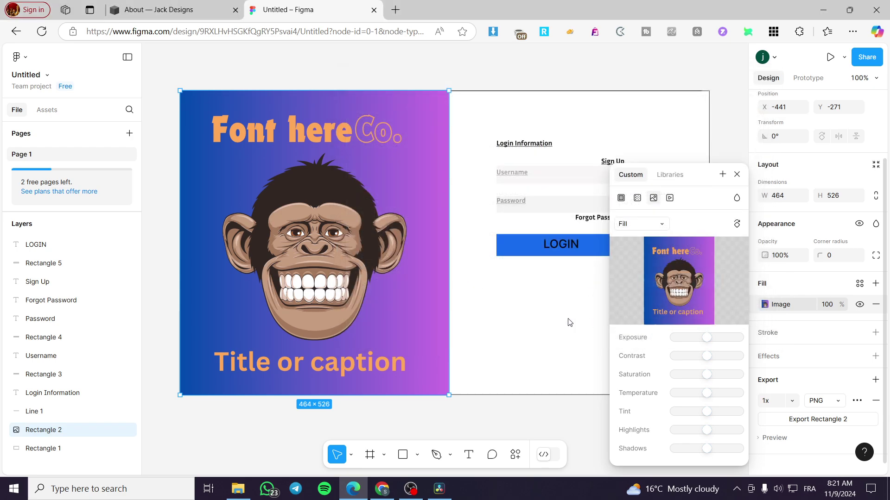
mouse_move(678, 281)
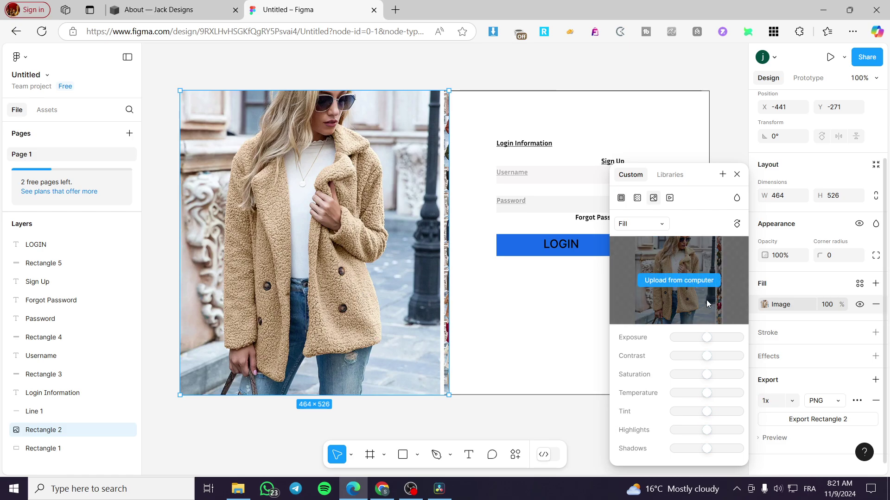
left_click_drag(706, 338, 709, 342)
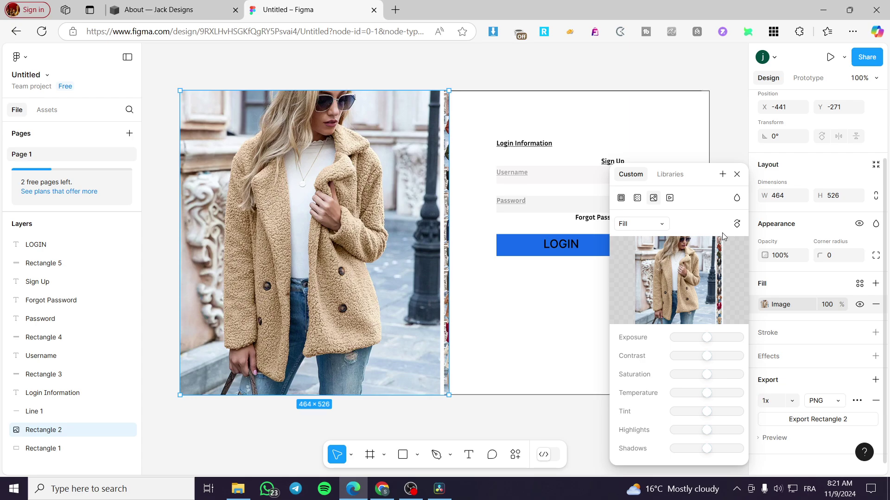
Try Fit, Crop and Tile scaling, keep Fill, and narrow the photo to 445 wide.
left_click(655, 226)
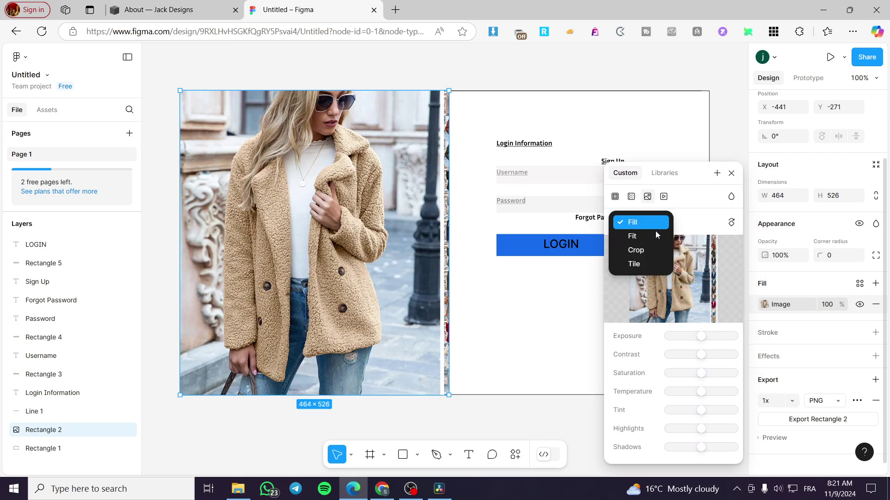
left_click(654, 237)
left_click(650, 237)
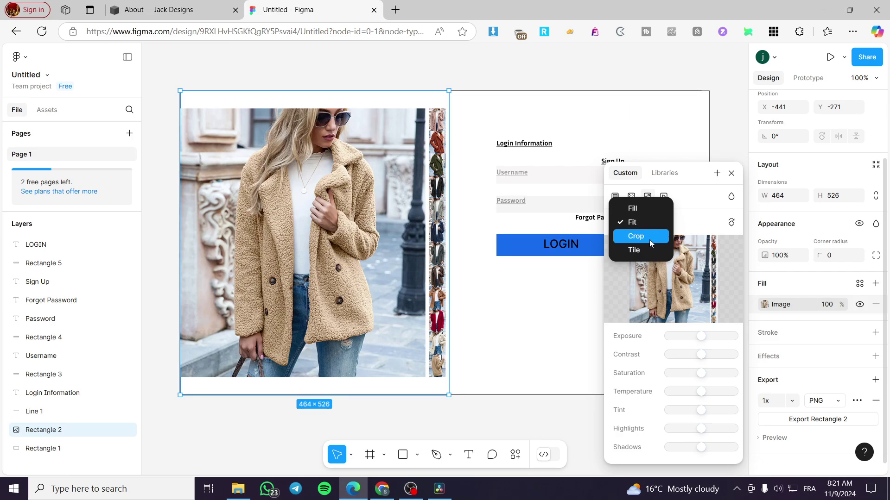
left_click(648, 222)
left_click(646, 242)
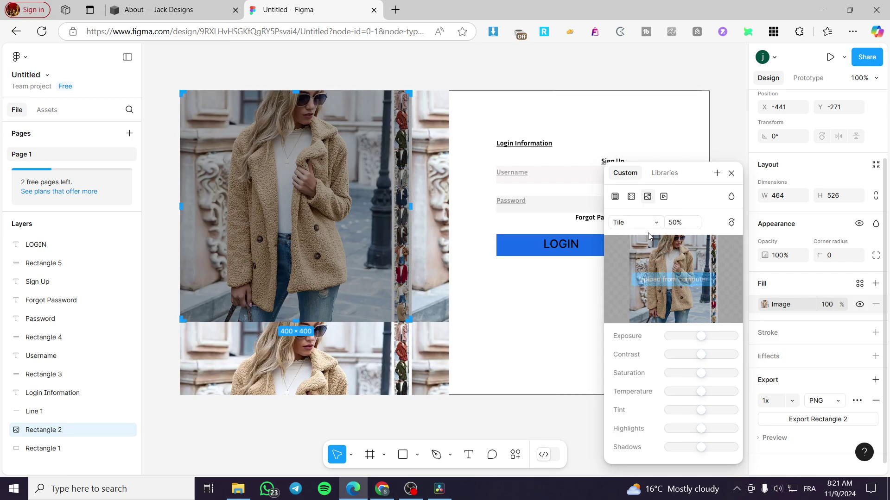
left_click(650, 223)
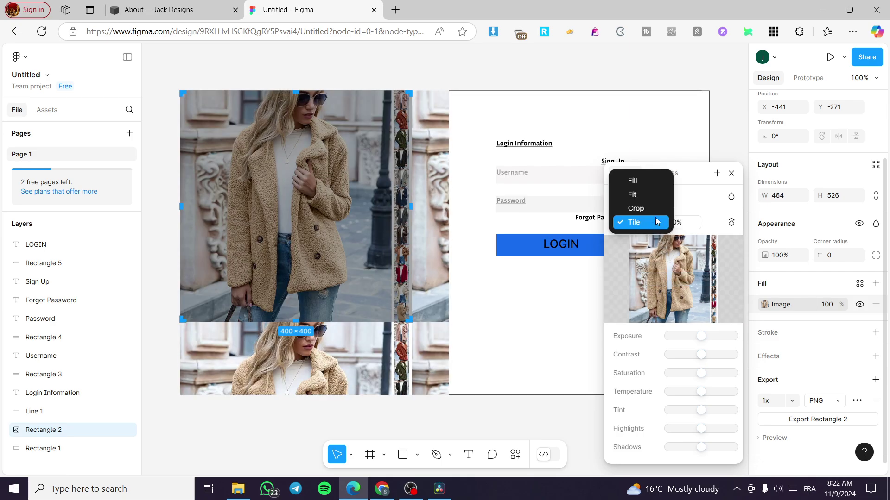
left_click(653, 182)
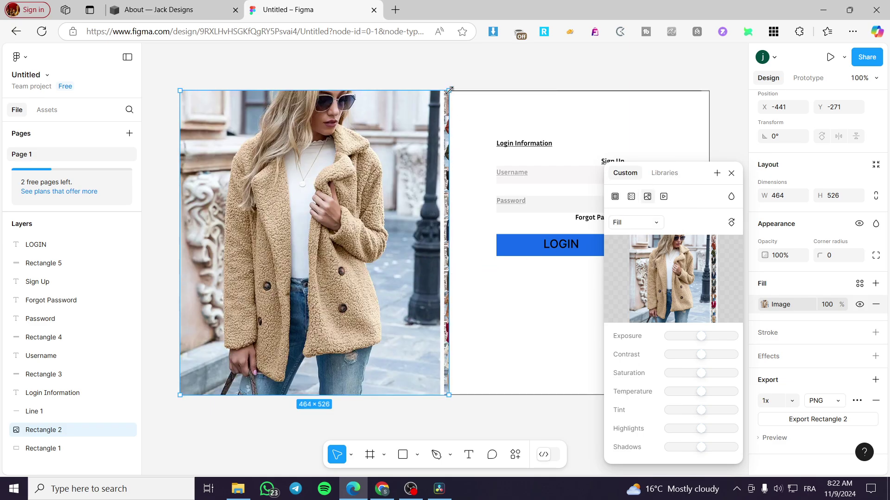
left_click_drag(449, 90, 437, 91)
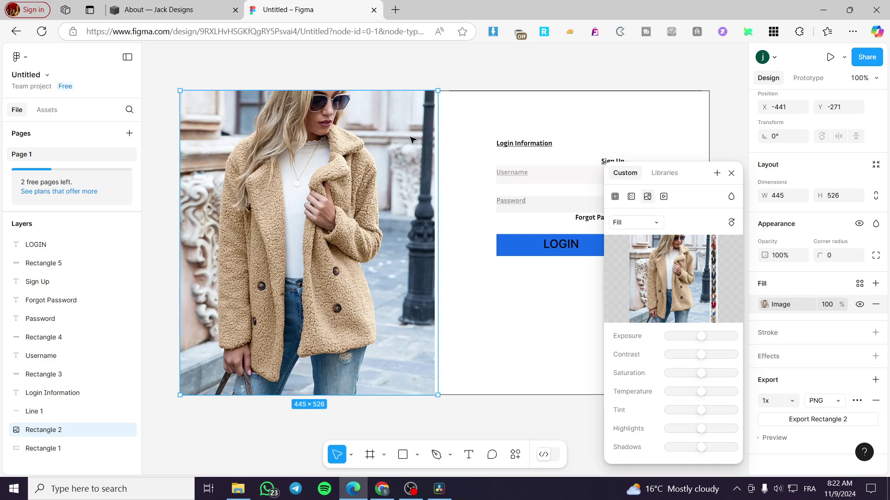
left_click(732, 173)
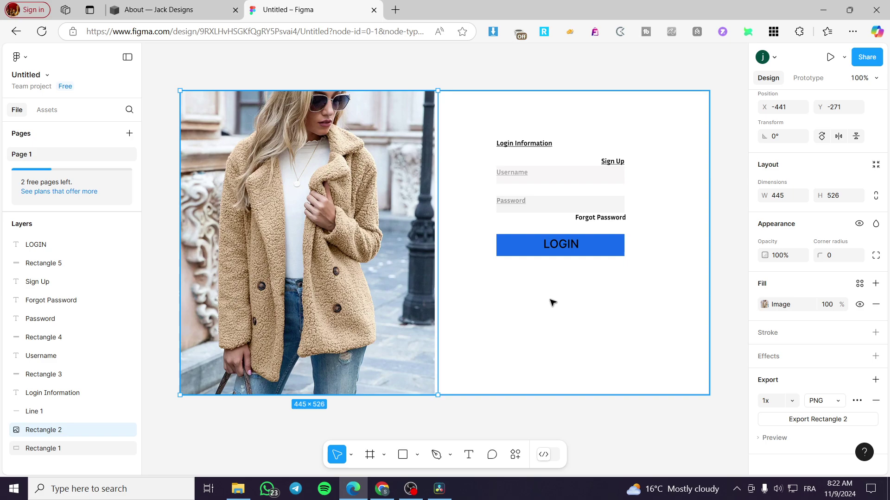
scroll(552, 304, "up", 2)
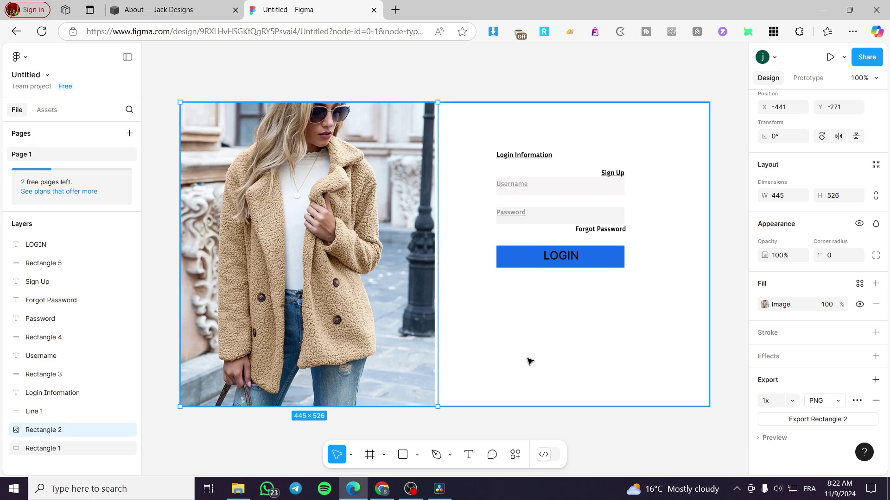
With nothing selected, add a 1x PNG page export and dismiss the Local styles menu.
left_click(632, 439)
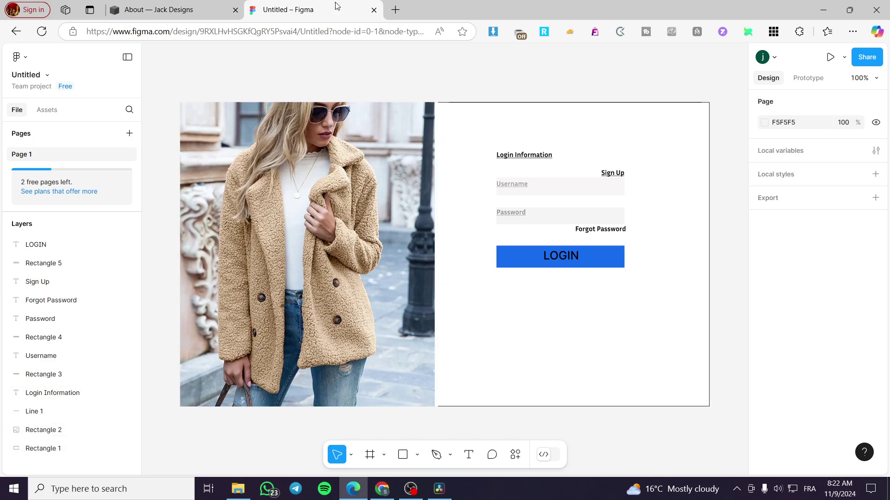
left_click(188, 10)
key("ctrl+Tab")
left_click(875, 198)
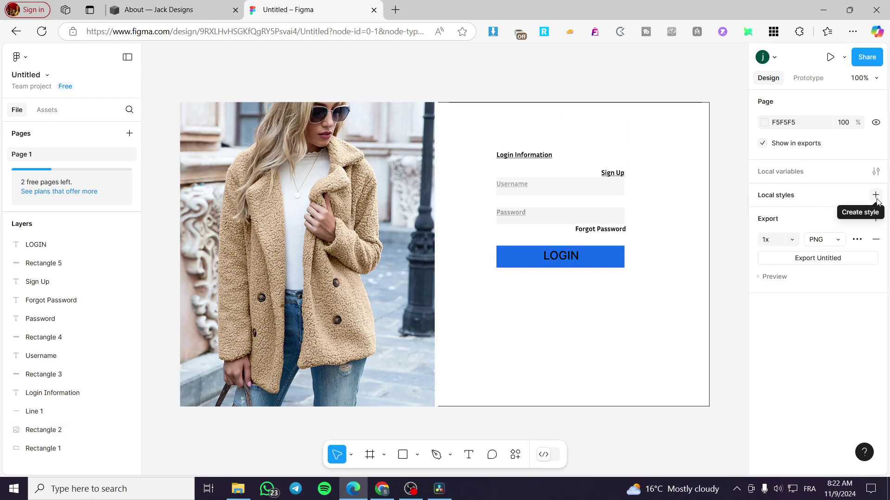
left_click(877, 197)
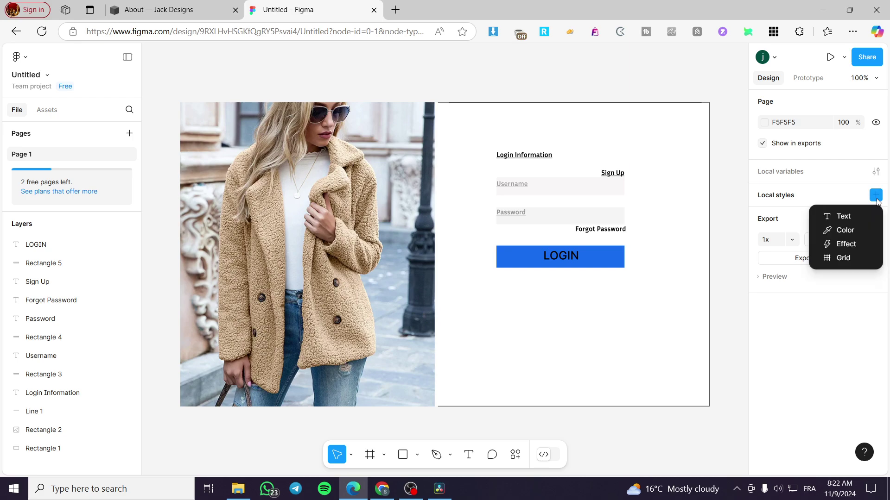
left_click(650, 72)
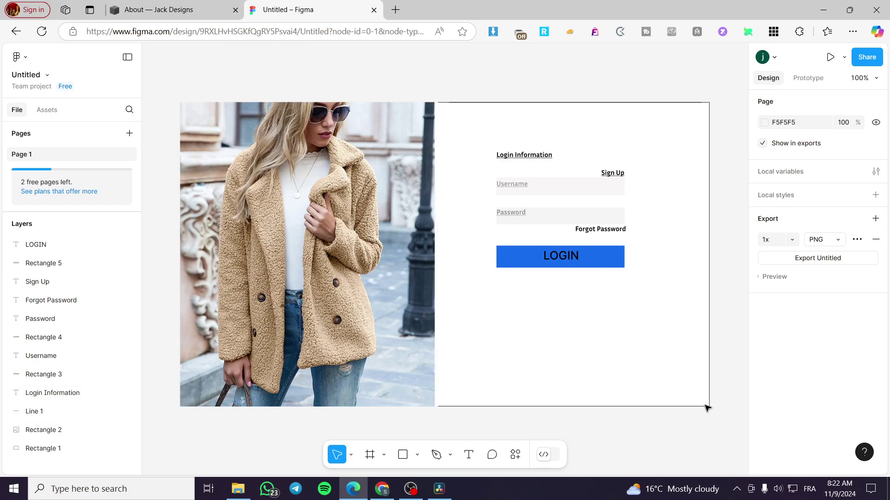
Copy the login design's public embed code from the Share dialog, then close it.
left_click(866, 63)
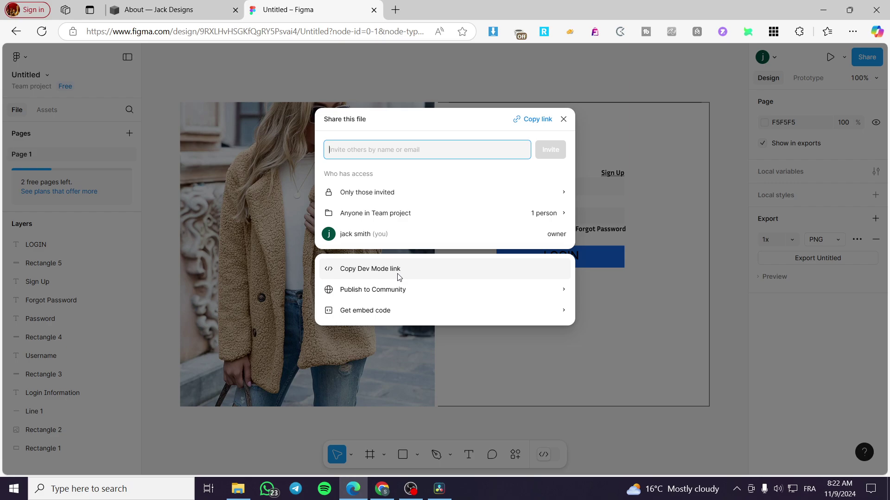
left_click(558, 291)
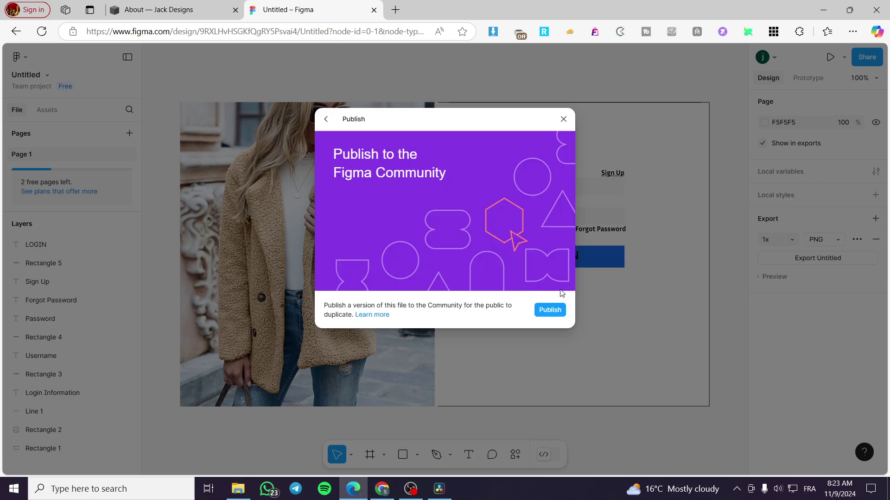
left_click(325, 122)
left_click(425, 314)
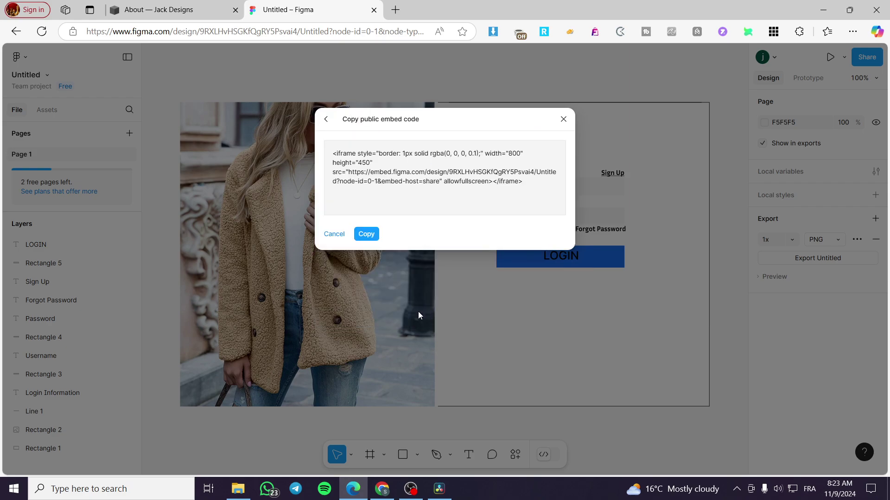
left_click(367, 235)
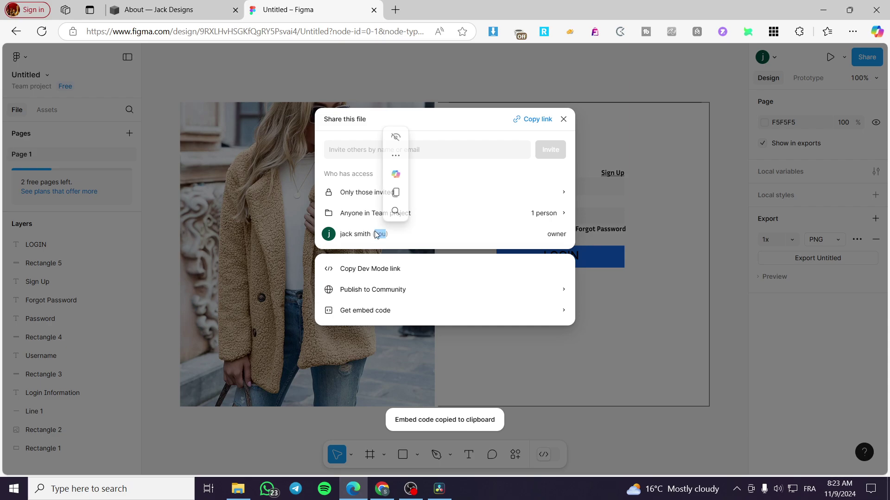
left_click(563, 120)
Insert an Embed block into the About page's blank section.
left_click(218, 6)
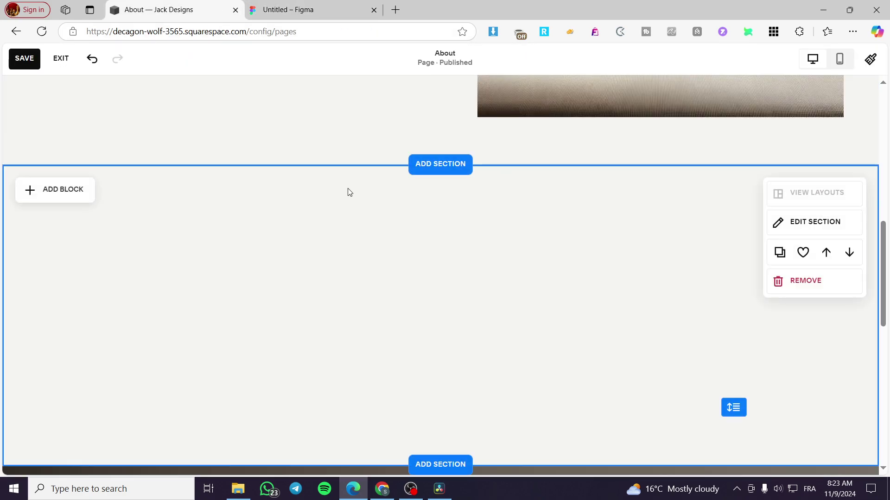
scroll(334, 209, "down", 2)
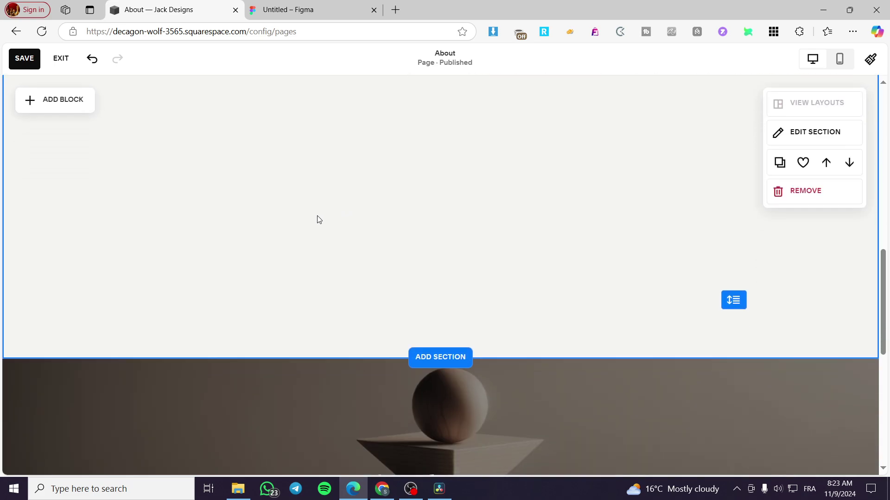
left_click(72, 101)
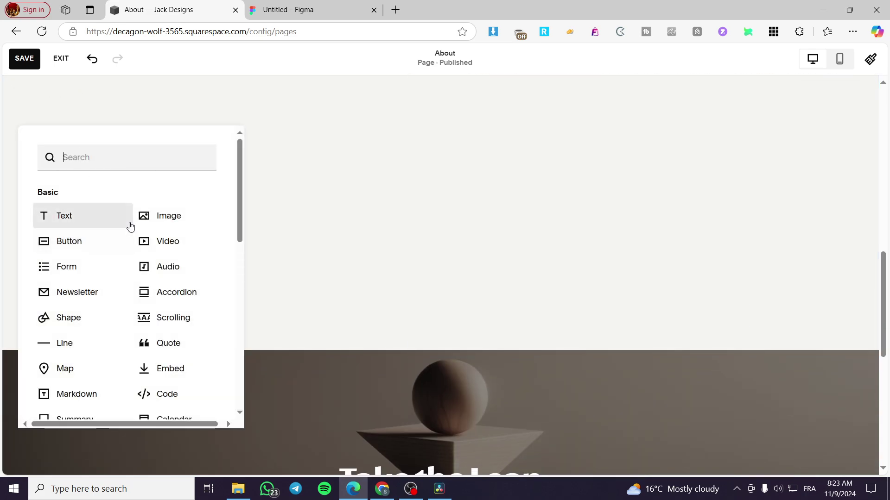
scroll(129, 226, "down", 1)
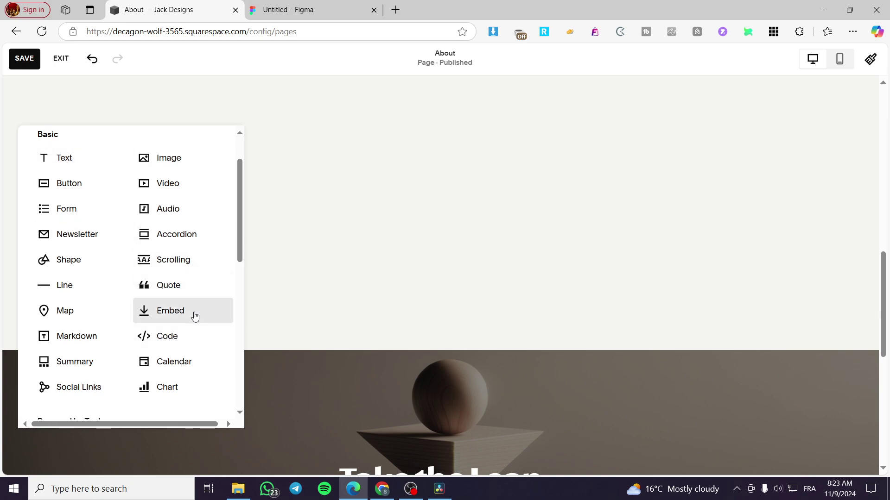
left_click(179, 340)
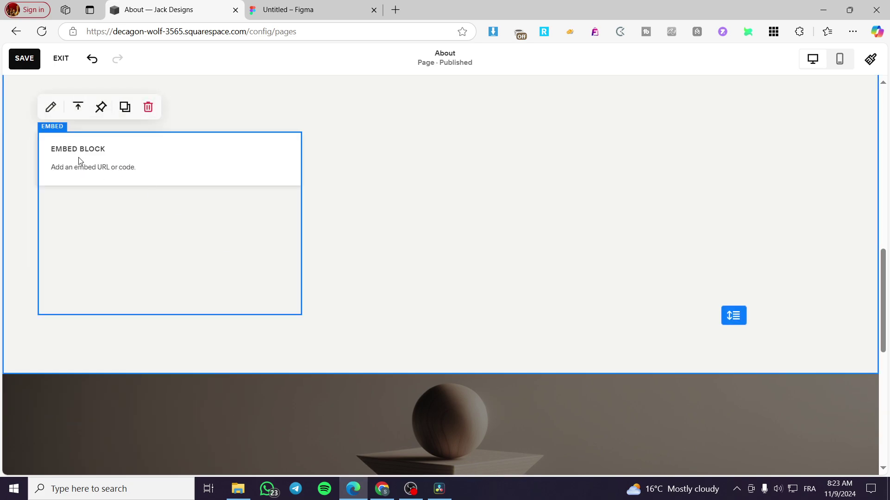
Set the embed block to Code Snippet and paste in the Figma login iframe code.
double_click(115, 165)
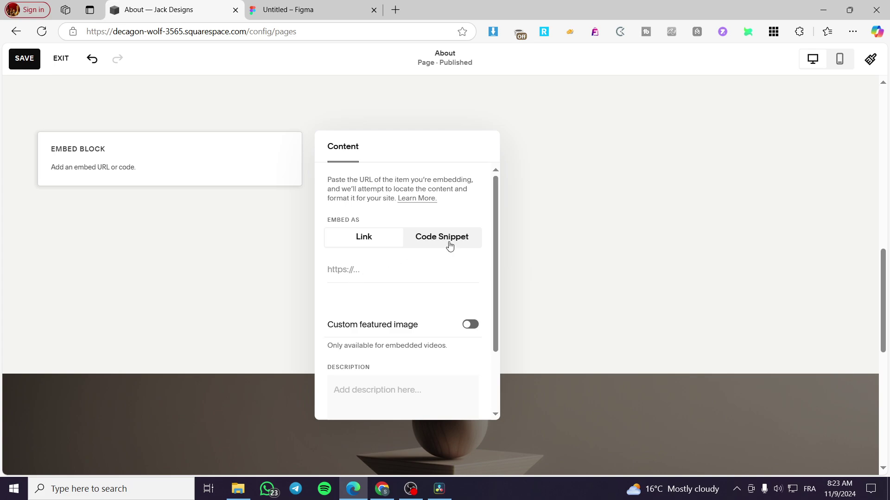
left_click(450, 247)
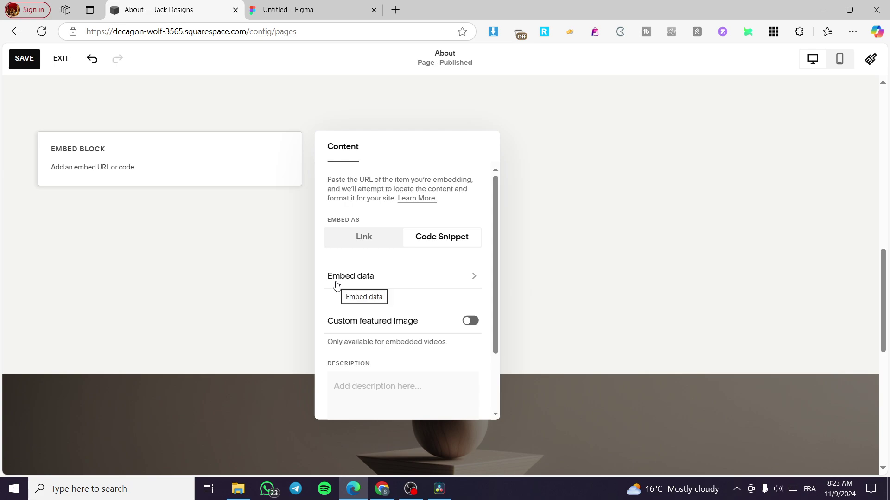
scroll(335, 285, "down", 2)
scroll(337, 251, "down", 1)
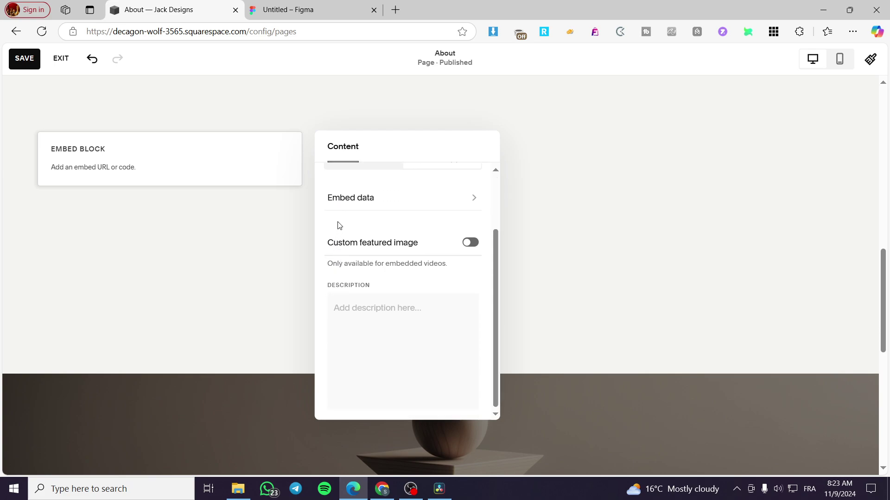
scroll(344, 243, "up", 2)
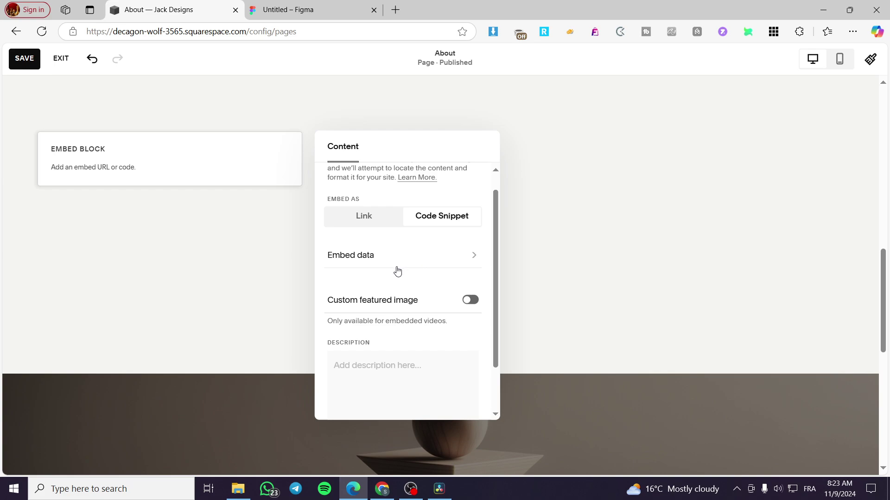
left_click(384, 258)
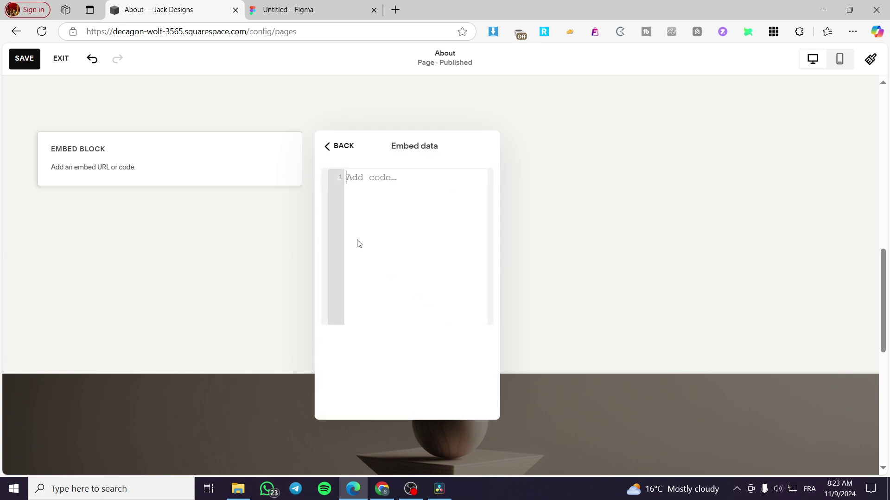
key("ctrl+v")
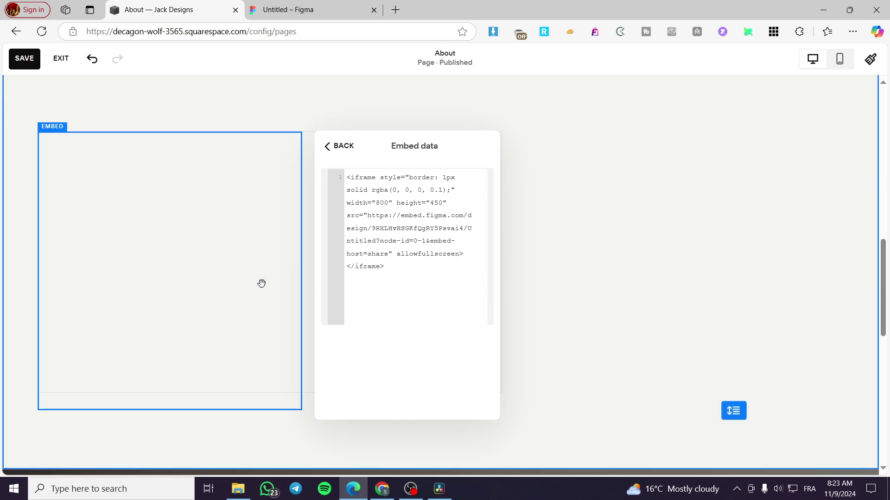
Centre and widen the embedded Figma login design block across the section.
left_click(330, 243)
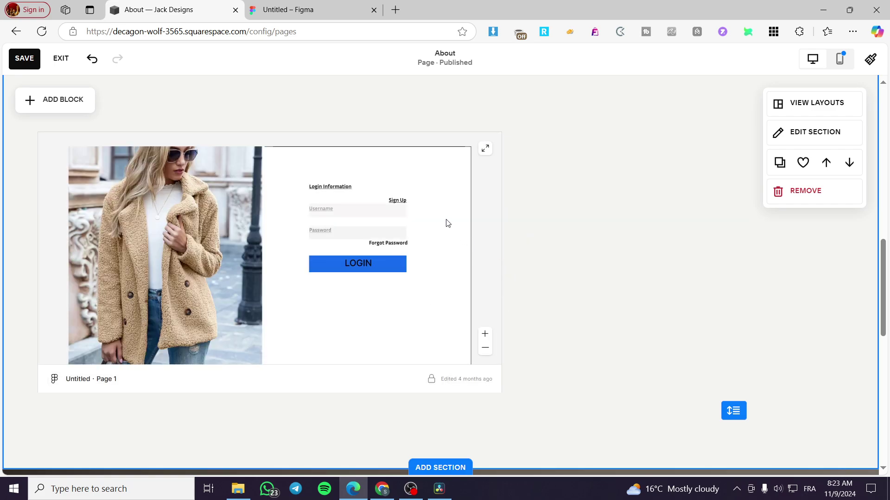
left_click_drag(258, 139, 438, 147)
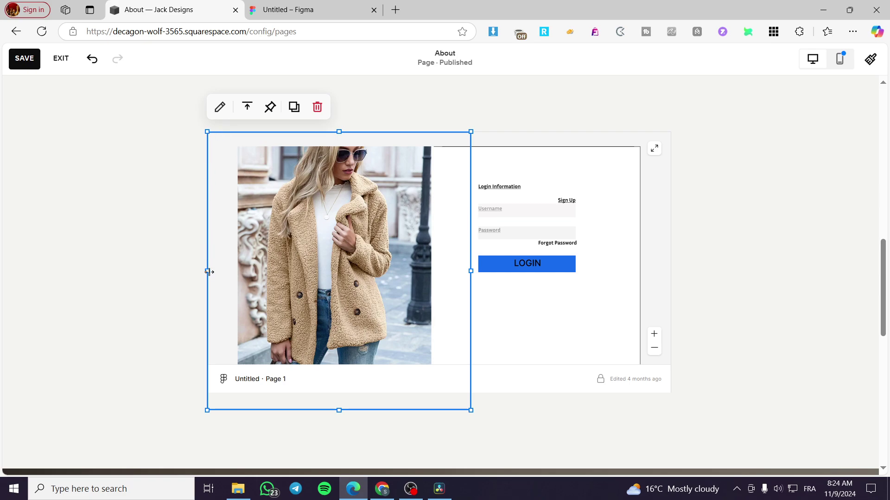
left_click_drag(209, 272, 237, 274)
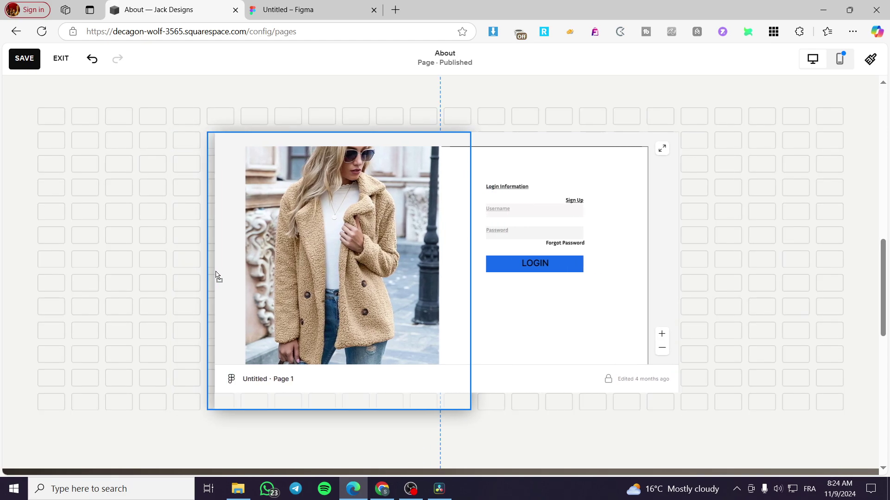
mouse_move(473, 413)
left_mouse_down()
mouse_move(842, 423)
mouse_move(675, 411)
left_mouse_up()
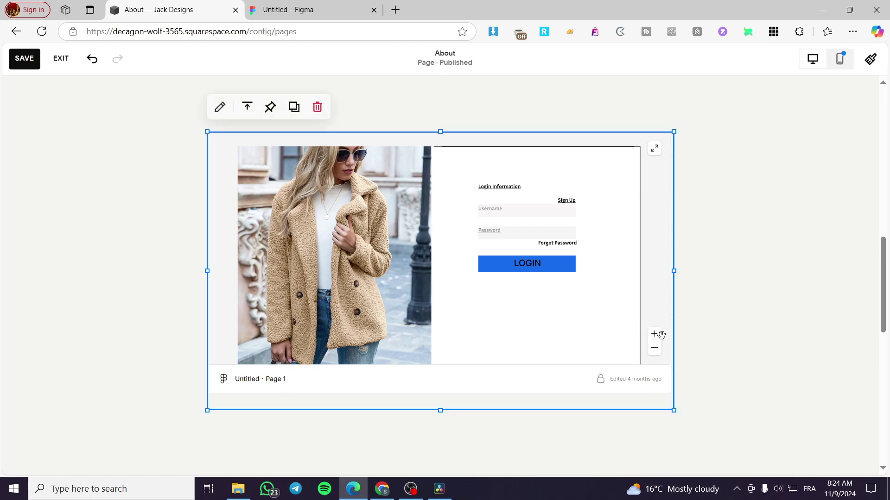
left_click(746, 226)
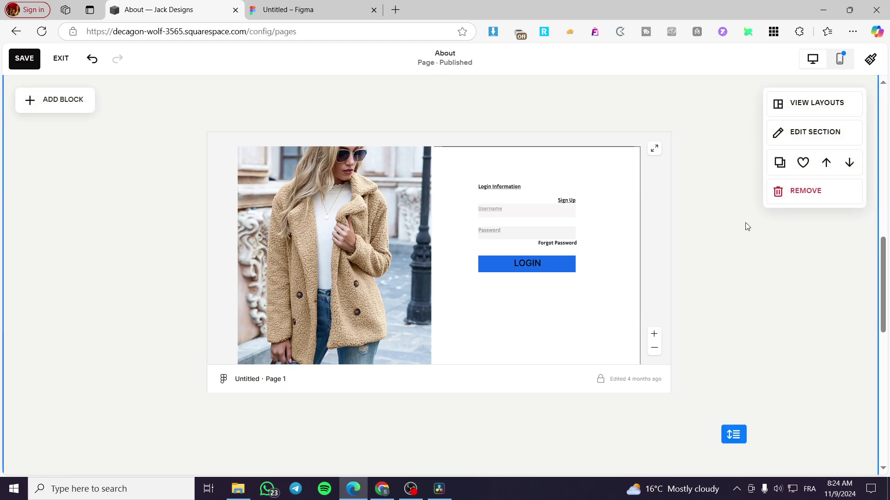
scroll(382, 246, "up", 2)
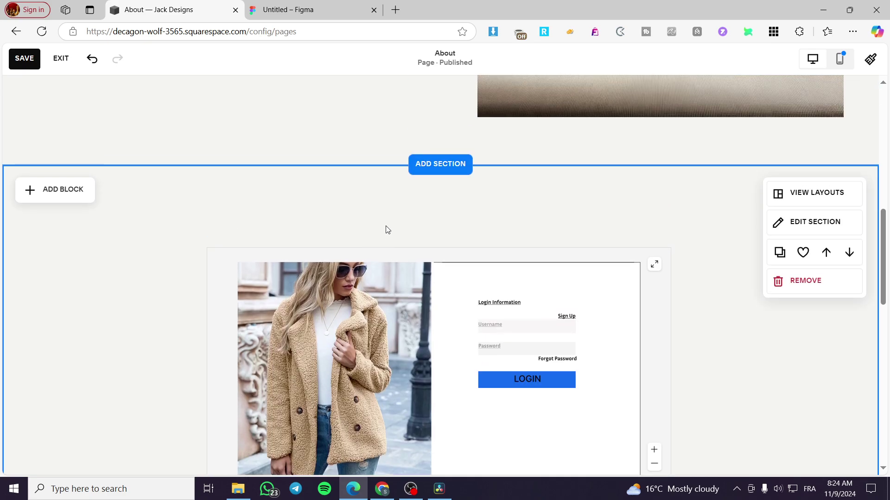
scroll(220, 197, "up", 3)
scroll(216, 188, "down", 5)
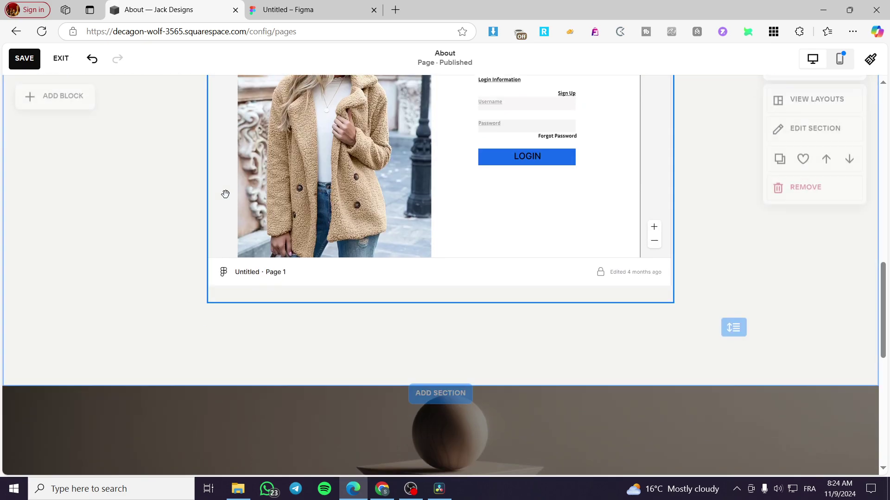
In Figma, go back to recent files and open the blue marketing ad banner.
left_click(295, 9)
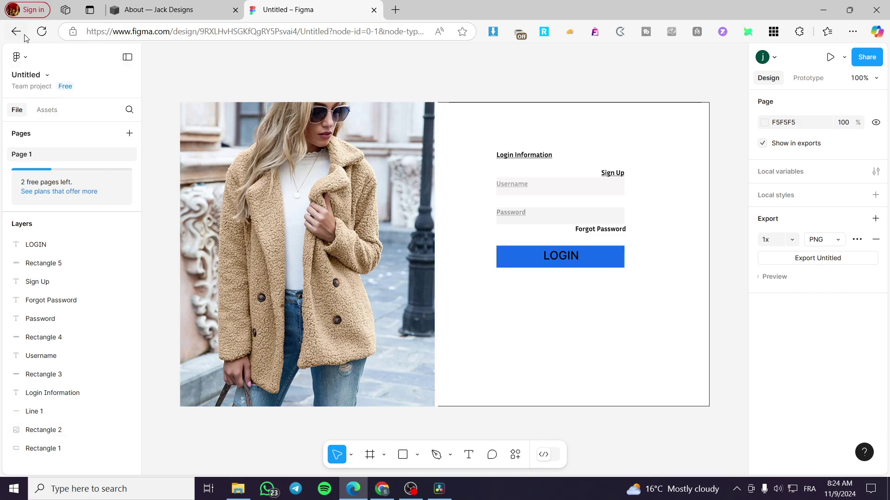
left_click(24, 35)
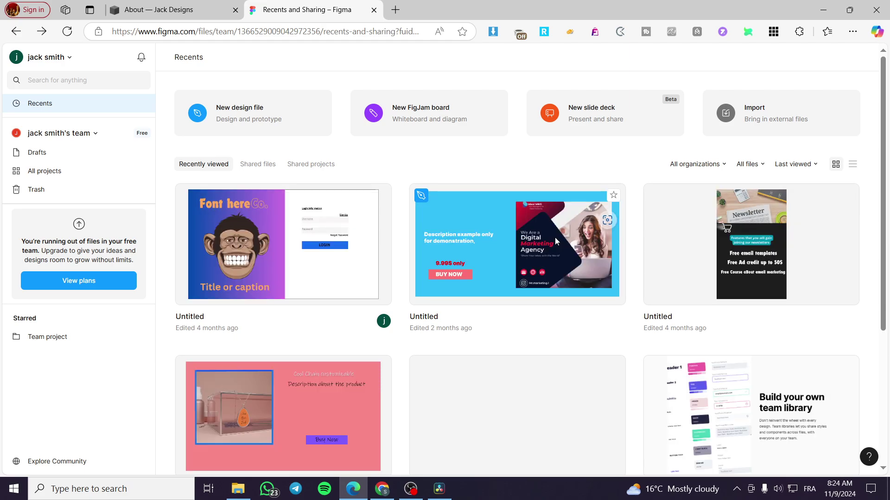
left_click(529, 241)
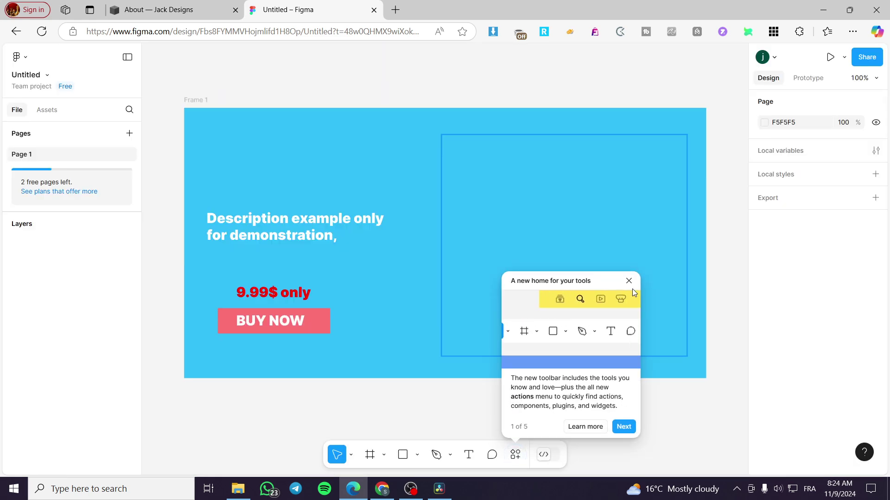
Shift the banner's description, BUY NOW button and 9.99$ price text to the right.
left_click(628, 282)
right_click(633, 288)
left_click(606, 427)
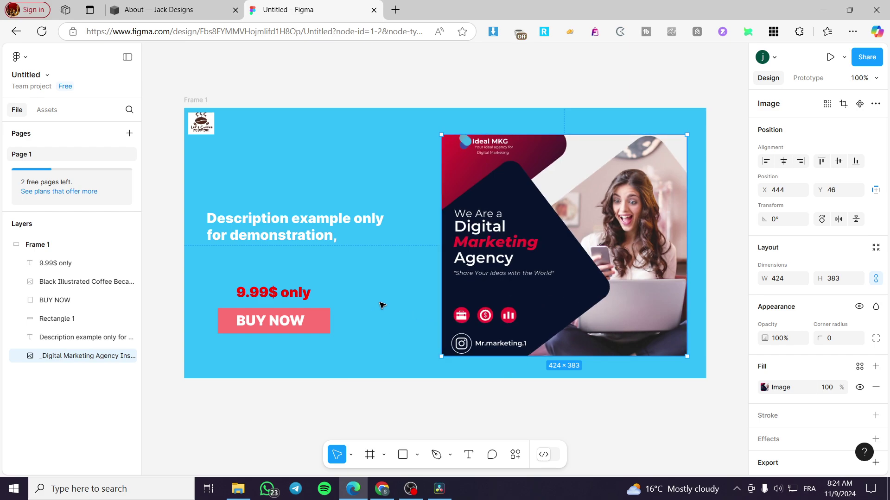
left_click_drag(298, 225, 304, 226)
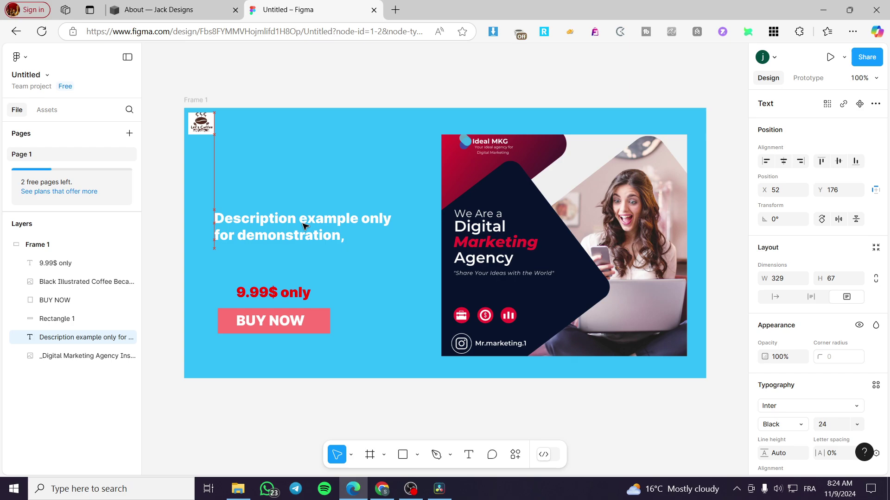
left_click(292, 321)
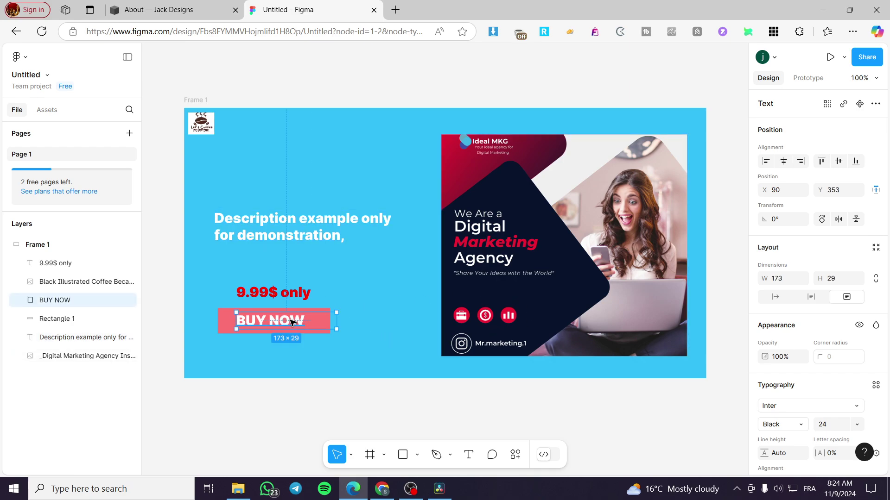
left_click_drag(292, 322, 310, 322)
left_click(230, 325, "shift")
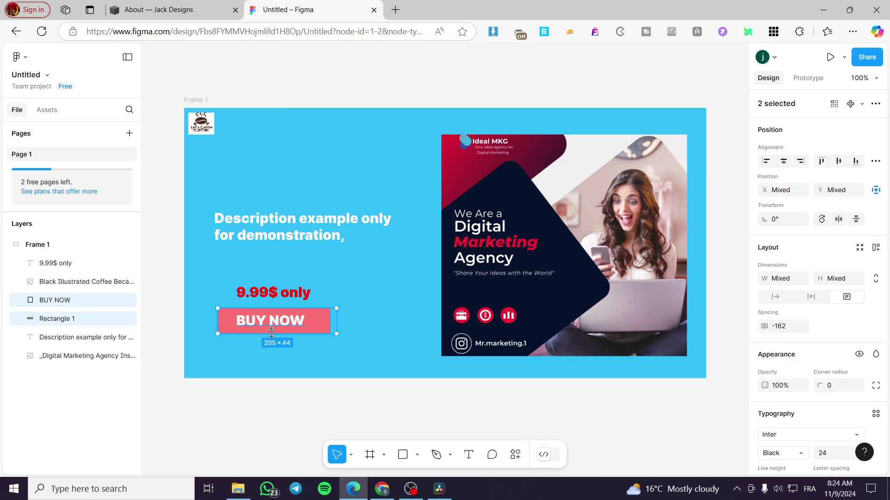
left_click_drag(315, 323, 345, 321)
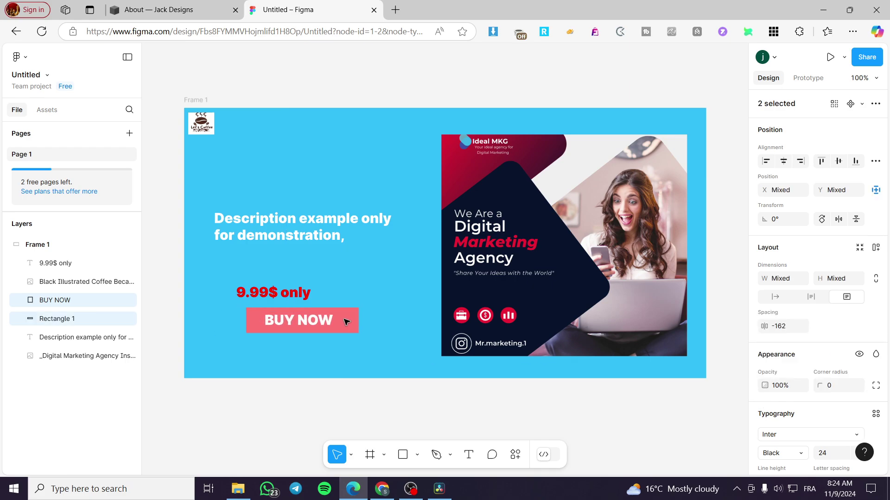
left_click_drag(292, 292, 324, 300)
left_click(310, 398)
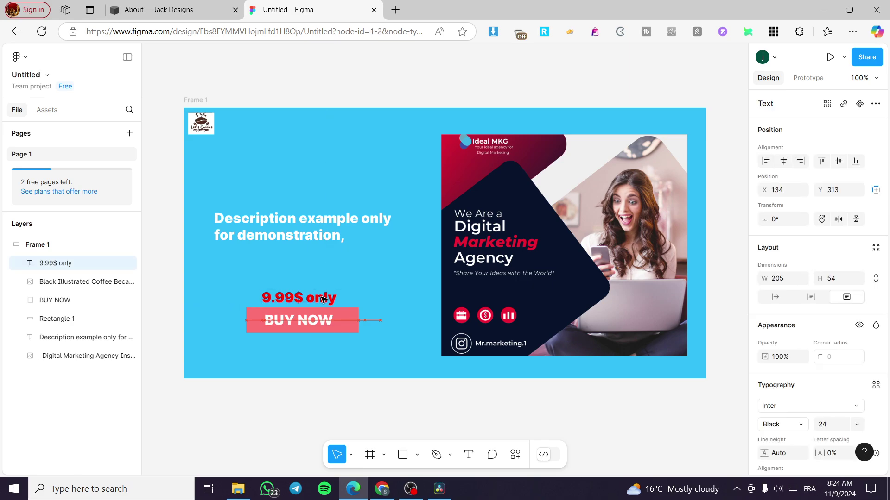
Nudge the BUY NOW label right to centre it on its button.
left_click(321, 391)
left_click(315, 322)
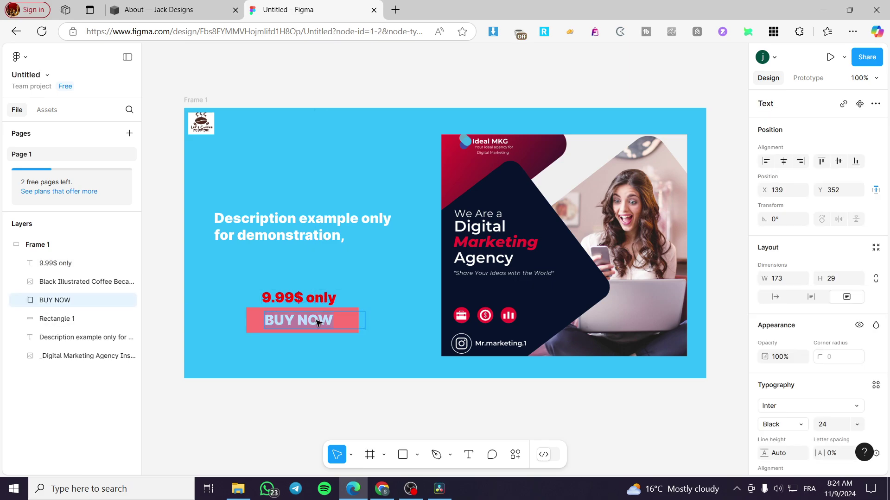
key("Escape")
left_click_drag(318, 320, 323, 300)
left_click(231, 404)
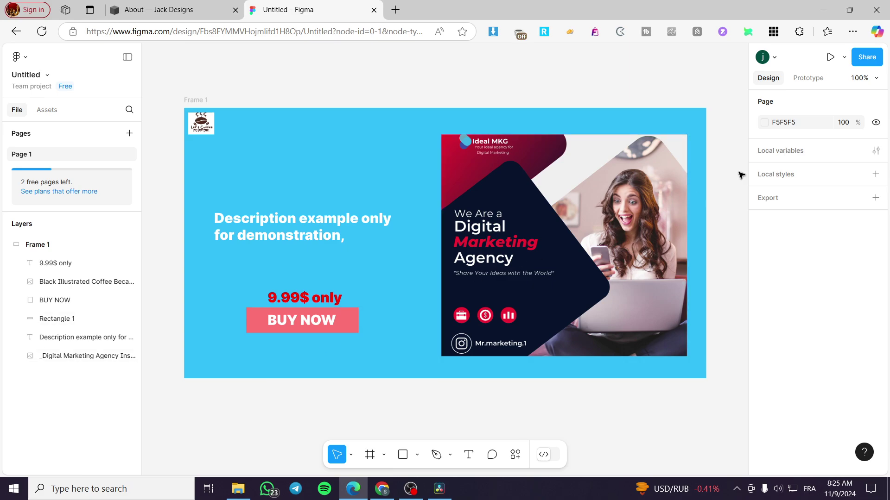
Copy the banner's embed code and return to the About — Jack Designs editor.
left_click(878, 61)
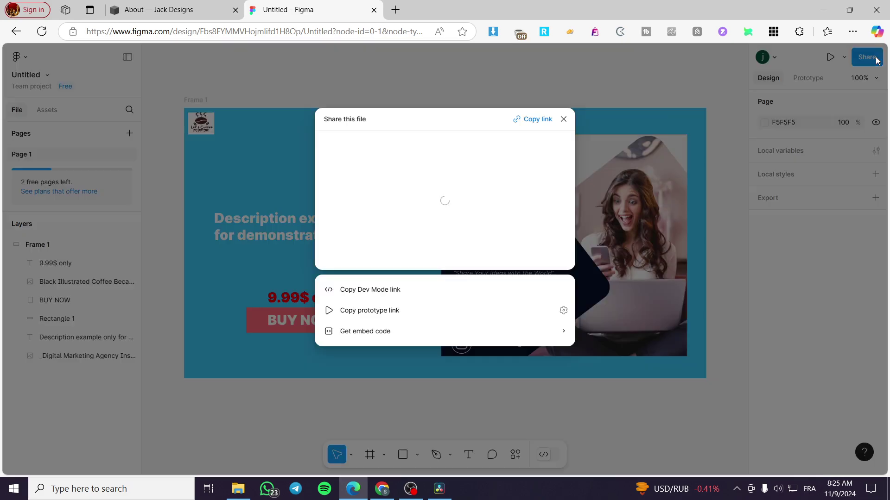
left_click(411, 339)
left_click(365, 235)
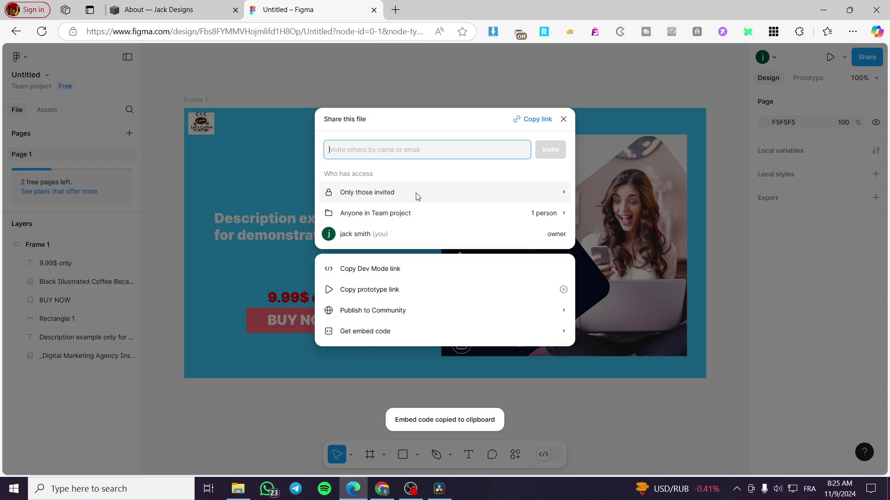
left_click(174, 9)
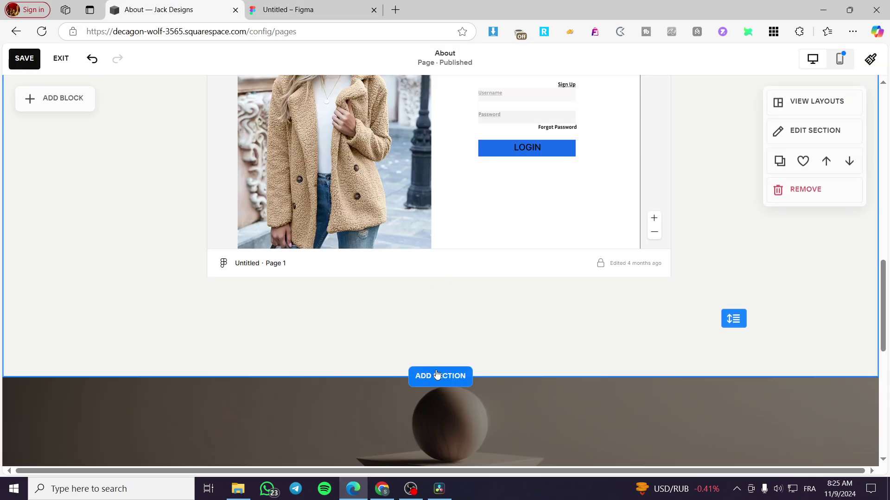
Add a section using the collage 'Take a minute to write an introduction' Intro layout.
left_click(430, 376)
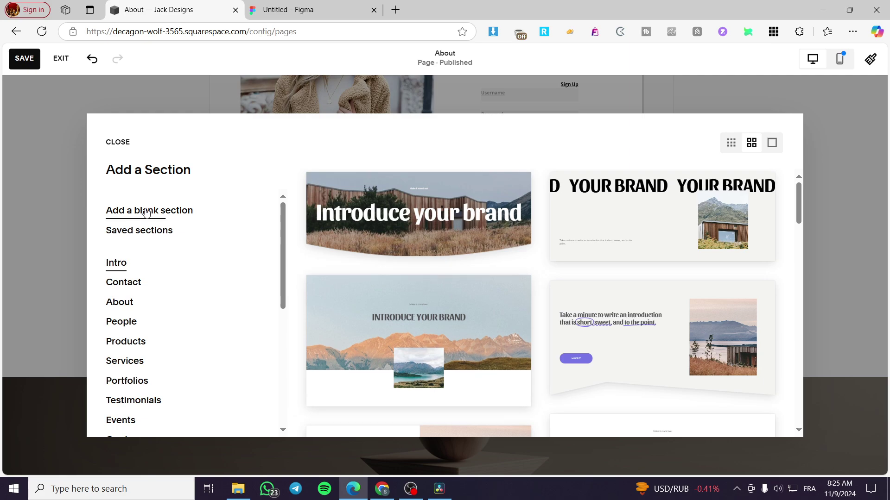
left_click(120, 302)
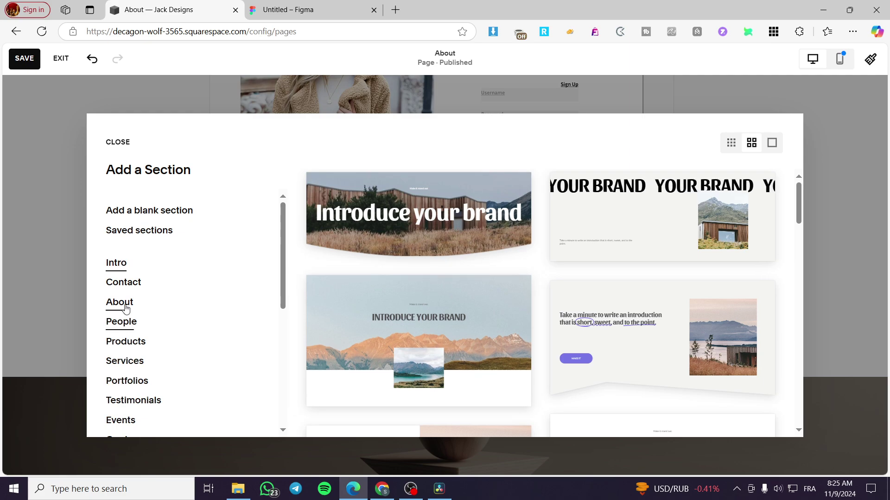
right_click(123, 301)
key("Escape")
left_click(123, 322)
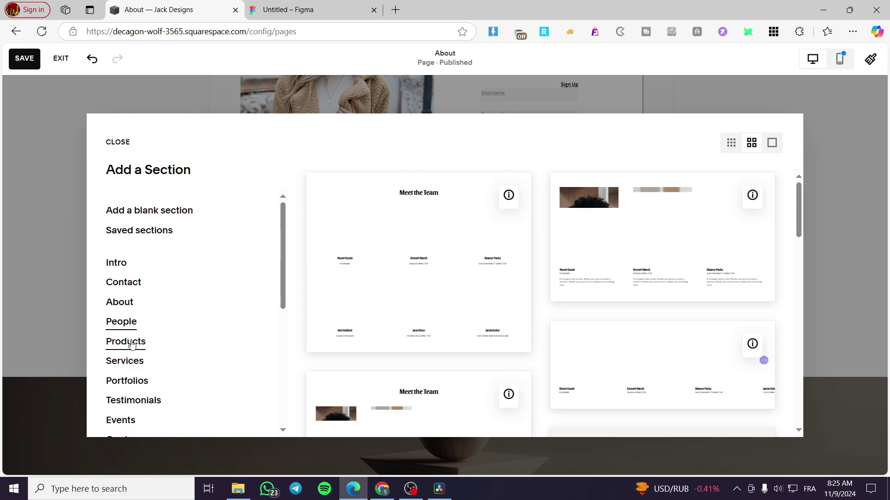
scroll(141, 329, "down", 1)
scroll(142, 329, "down", 1)
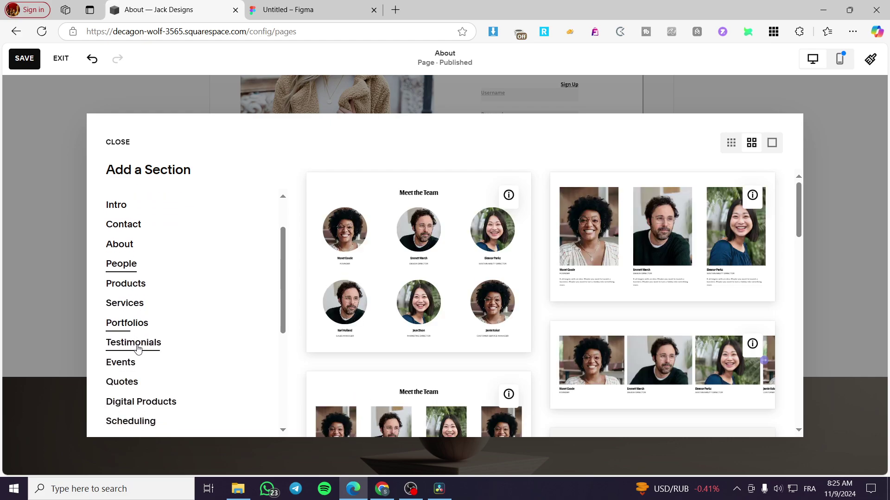
left_click(137, 344)
scroll(115, 306, "up", 2)
left_click(117, 265)
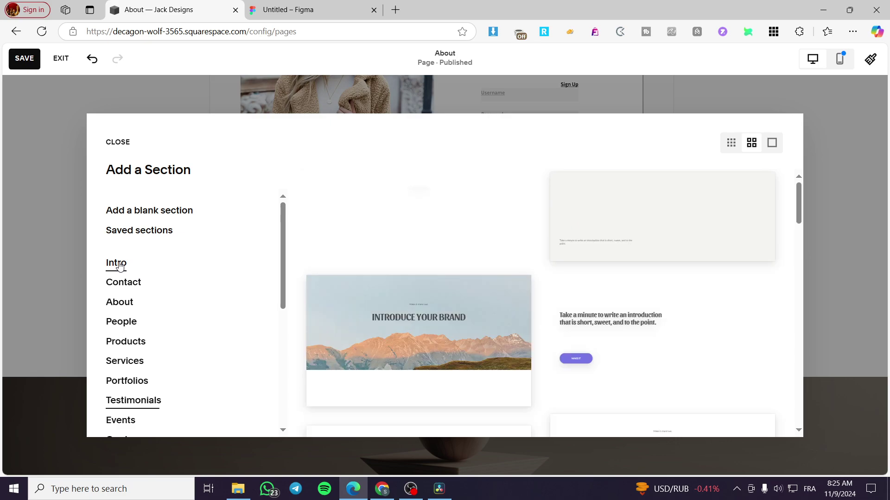
scroll(591, 318, "down", 3)
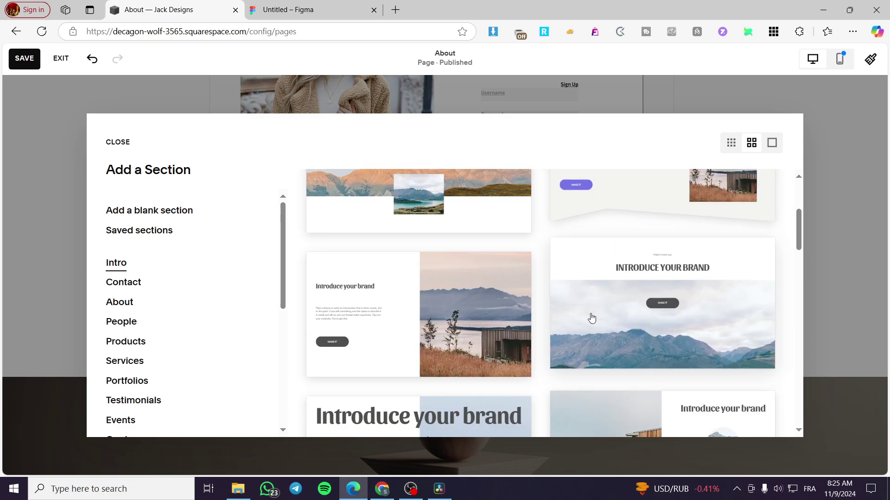
scroll(591, 318, "down", 3)
scroll(465, 302, "down", 2)
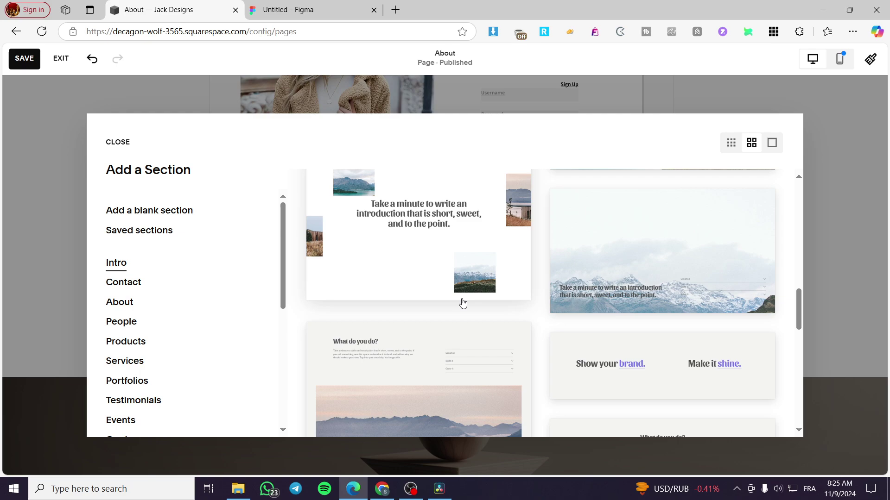
scroll(462, 304, "down", 2)
scroll(462, 303, "down", 2)
scroll(463, 303, "down", 2)
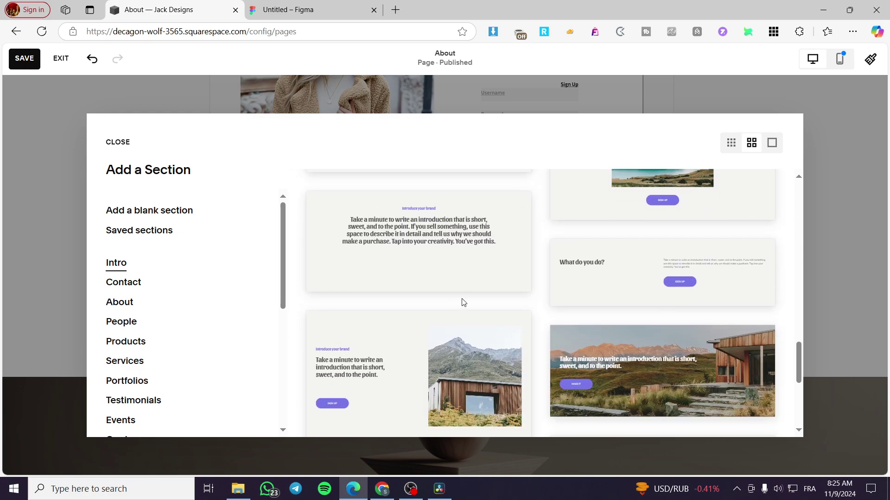
scroll(445, 301, "up", 3)
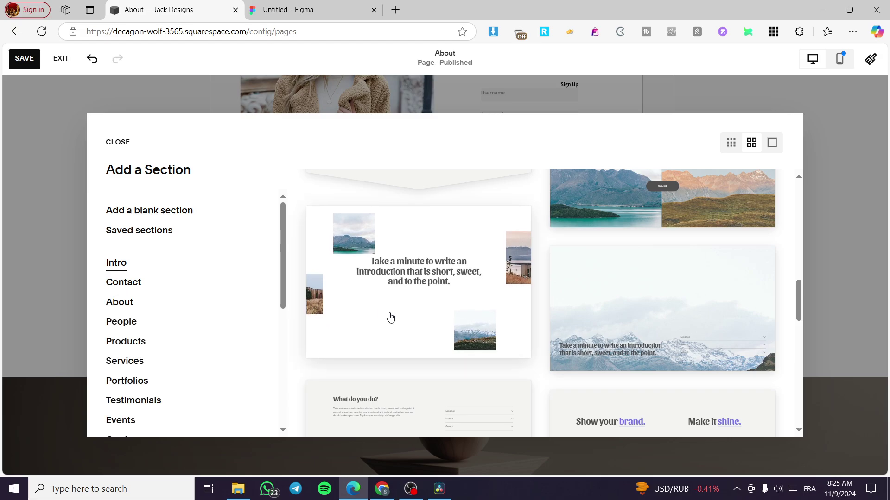
scroll(391, 318, "down", 5)
scroll(391, 316, "down", 2)
scroll(391, 317, "up", 3)
scroll(394, 316, "up", 4)
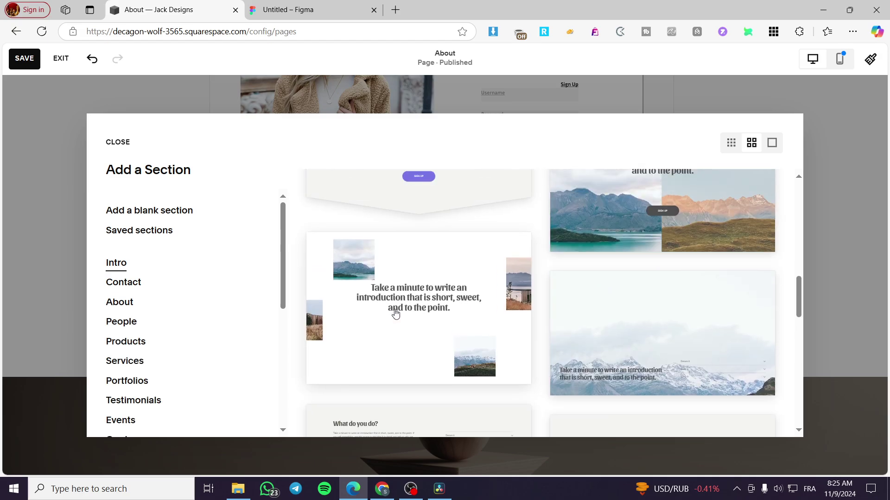
left_click(395, 315)
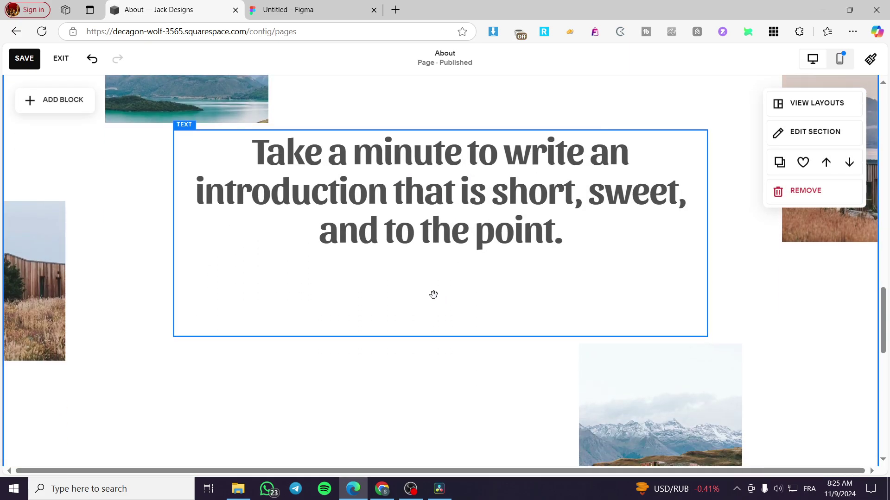
Add a Code block, replace its placeholder with the Figma banner iframe, and move it lower.
left_click(80, 109)
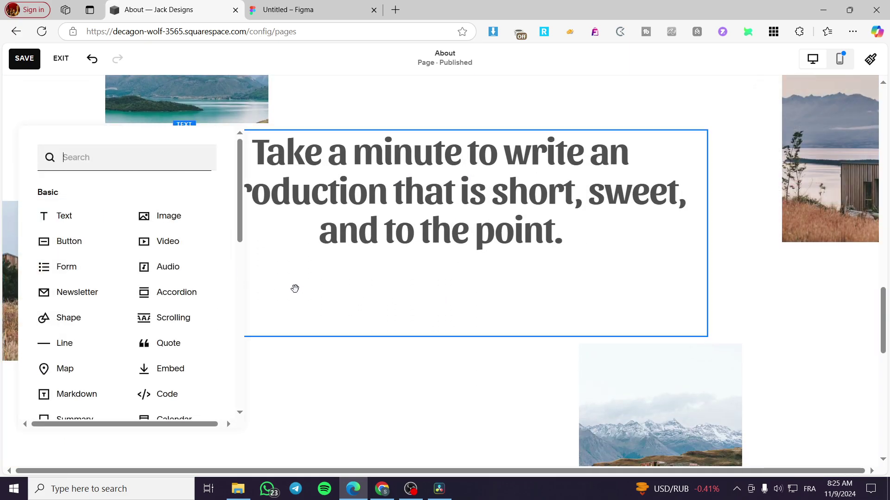
left_click(174, 394)
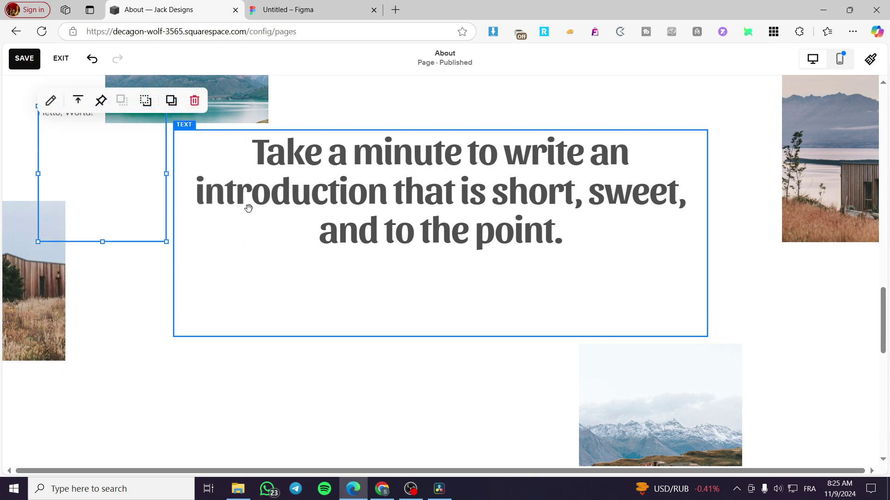
double_click(102, 173)
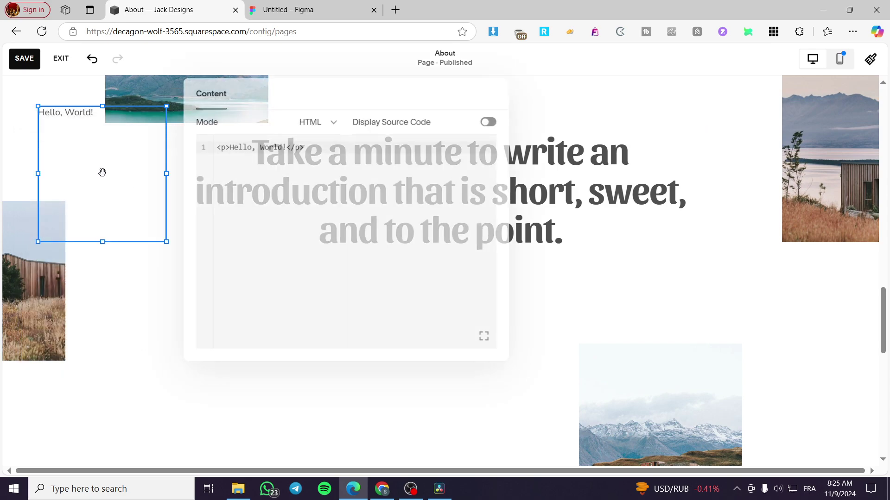
left_click(341, 144)
key("ctrl+a")
key("ctrl+v")
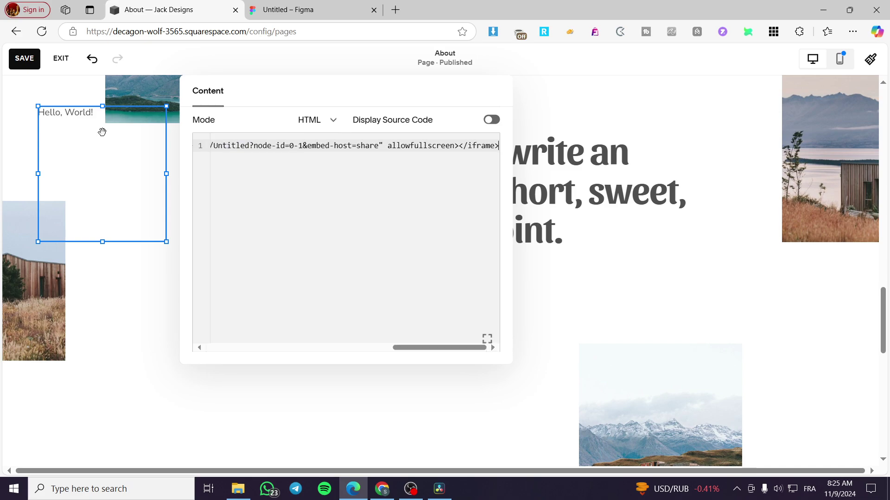
left_click(555, 254)
mouse_move(123, 270)
left_mouse_down()
mouse_move(277, 340)
mouse_move(143, 262)
mouse_move(206, 319)
mouse_move(193, 320)
left_mouse_up()
scroll(330, 256, "down", 3)
Drop the BUY NOW banner embed below the introduction text and deselect it.
left_click_drag(135, 204, 114, 323)
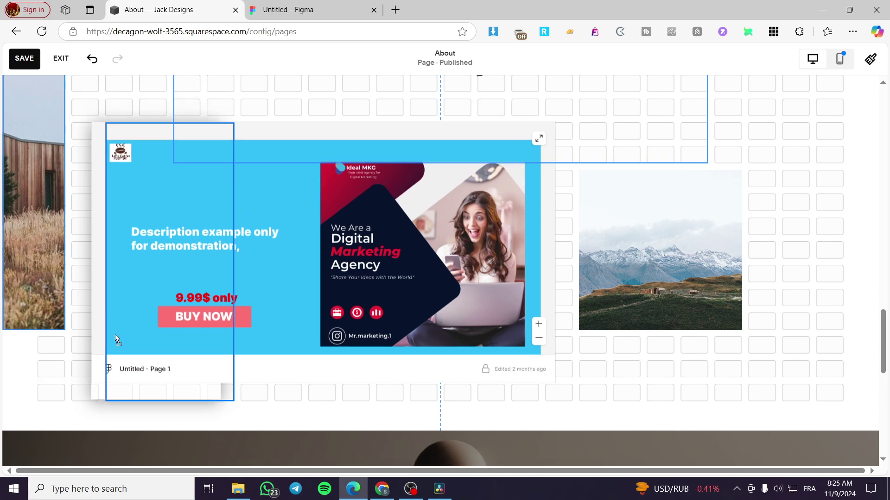
left_click_drag(115, 319, 117, 347)
scroll(416, 274, "up", 3)
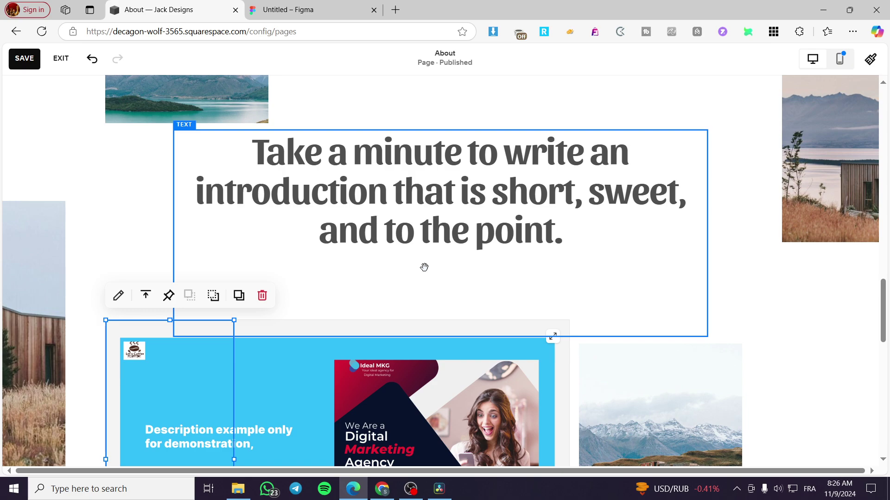
scroll(431, 266, "down", 3)
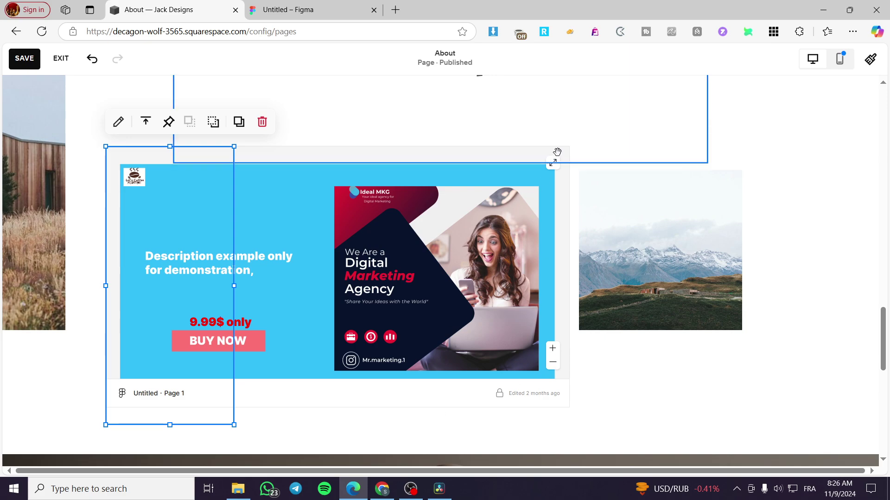
left_click(536, 227)
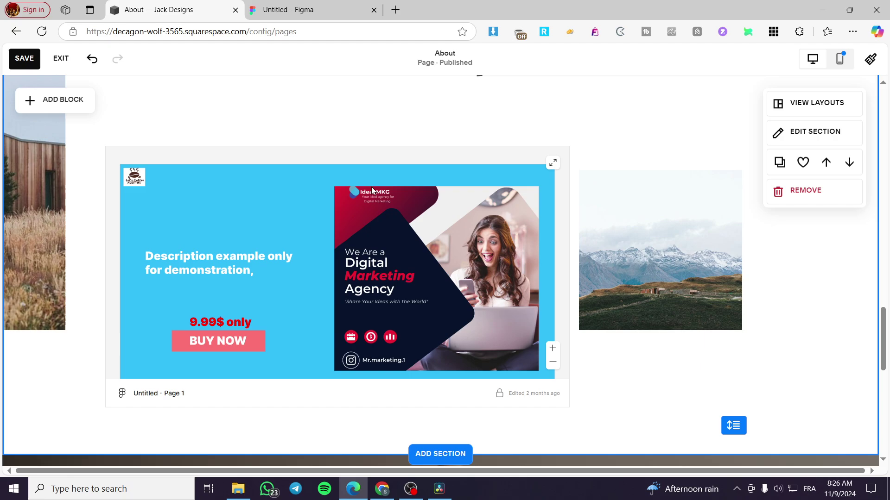
scroll(750, 392, "up", 3)
scroll(747, 396, "up", 3)
scroll(666, 391, "up", 3)
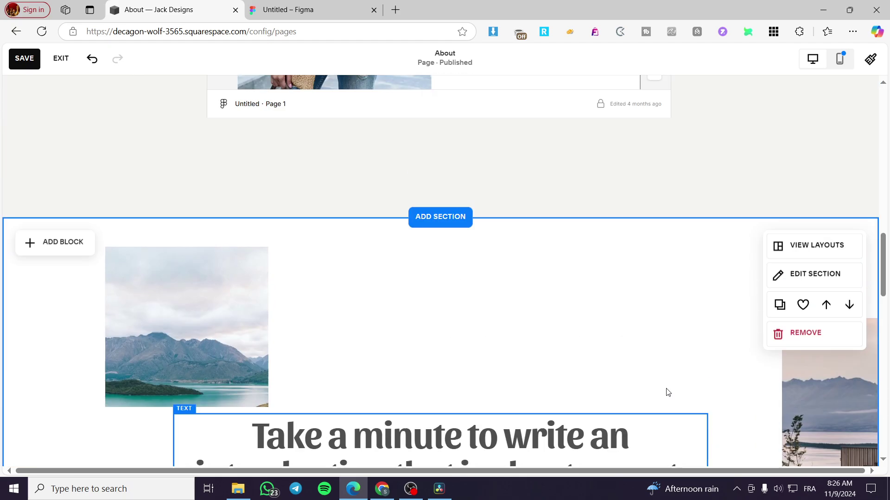
scroll(616, 316, "up", 2)
scroll(615, 316, "up", 3)
scroll(580, 328, "down", 2)
scroll(622, 328, "down", 1)
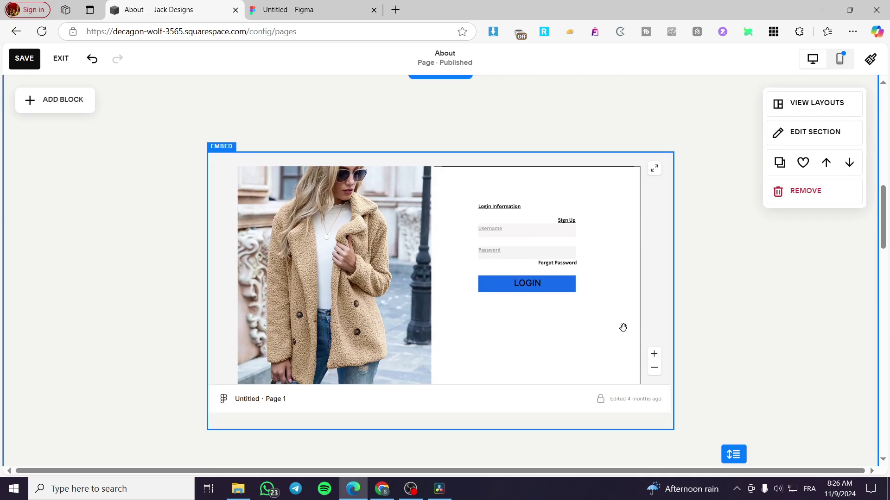